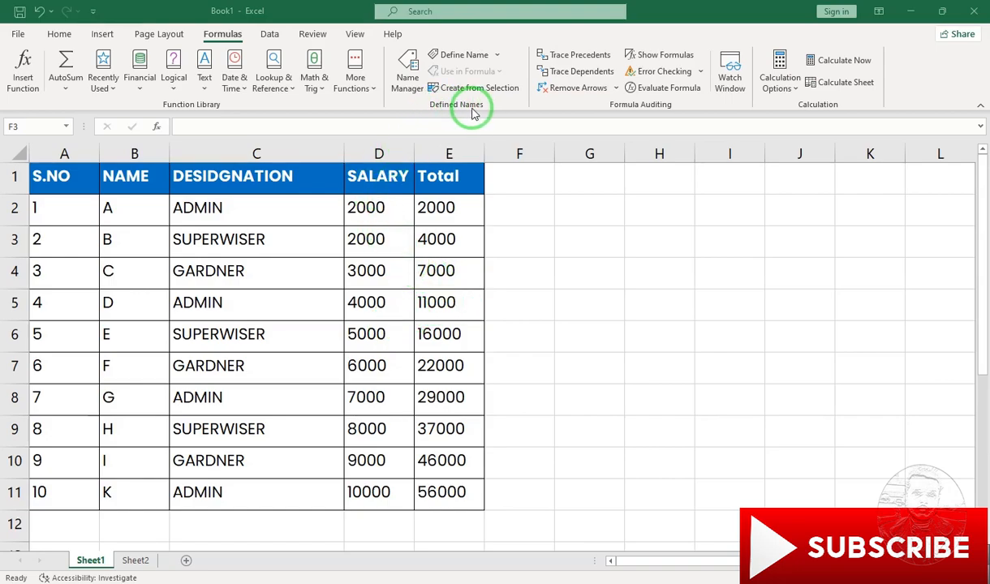
pyautogui.click(439, 209)
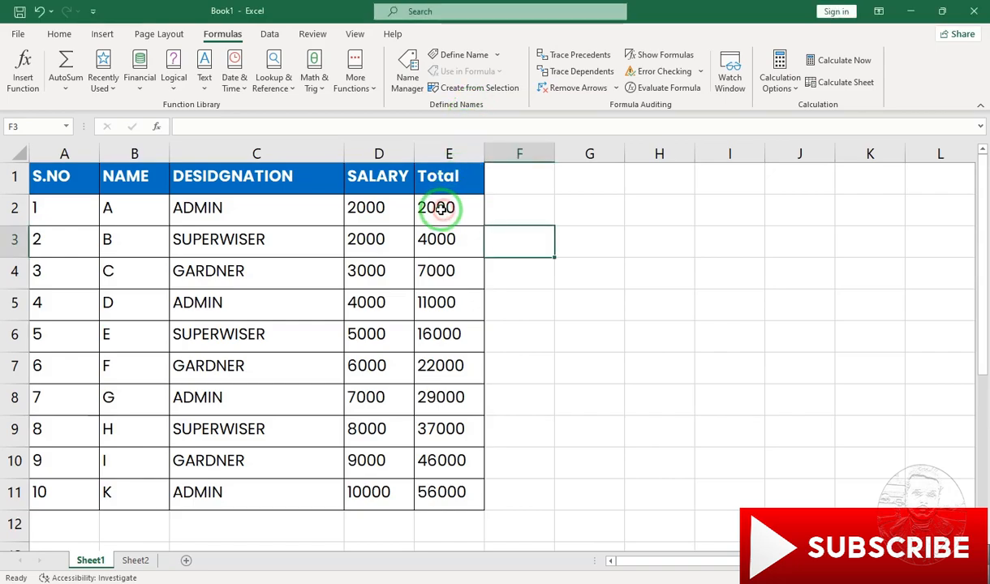
pyautogui.click(367, 216)
pyautogui.click(269, 205)
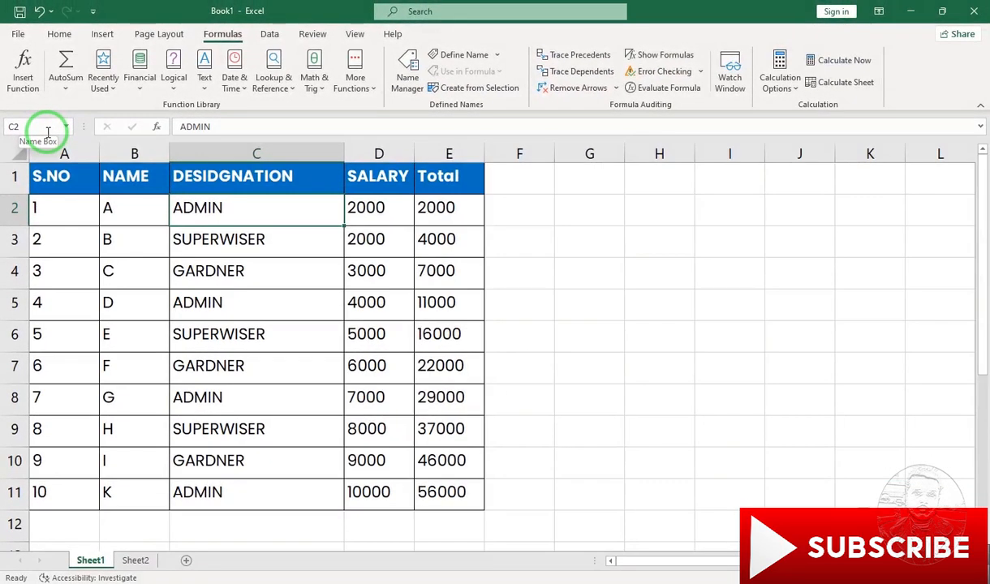
# - Try to define the workbook-scoped name "salary total" for cell E2
pyautogui.click(431, 214)
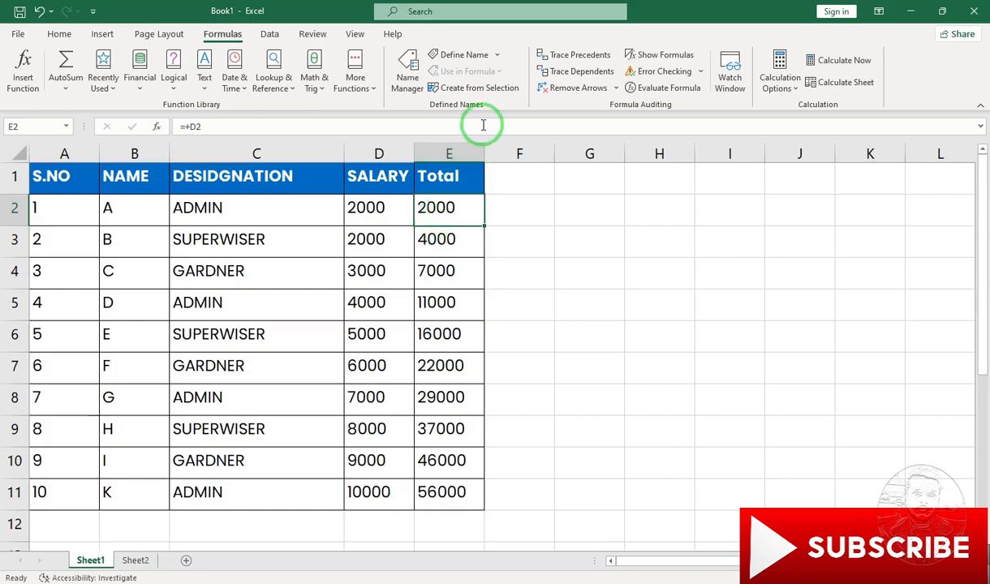
pyautogui.click(454, 57)
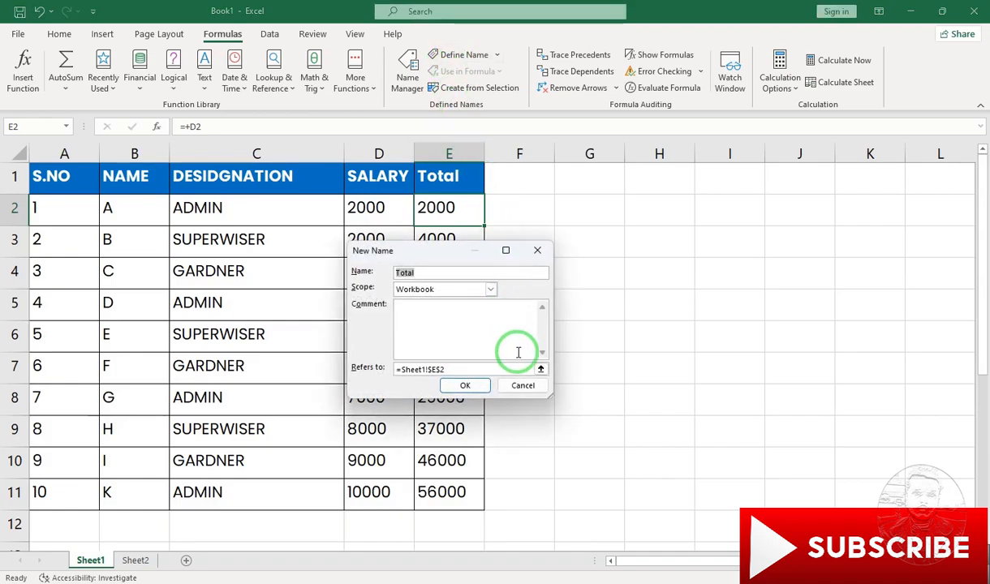
pyautogui.write('salary total')
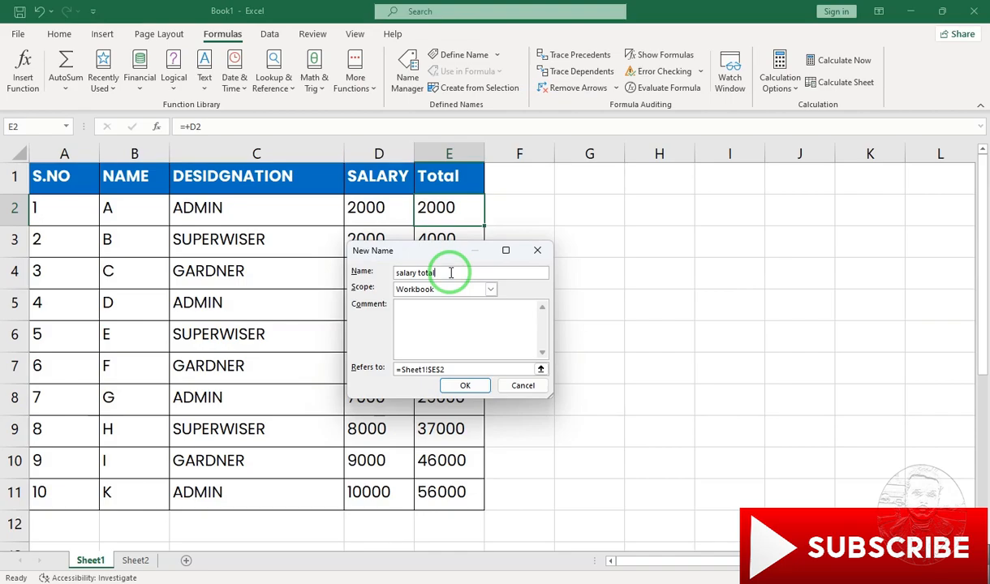
pyautogui.click(465, 386)
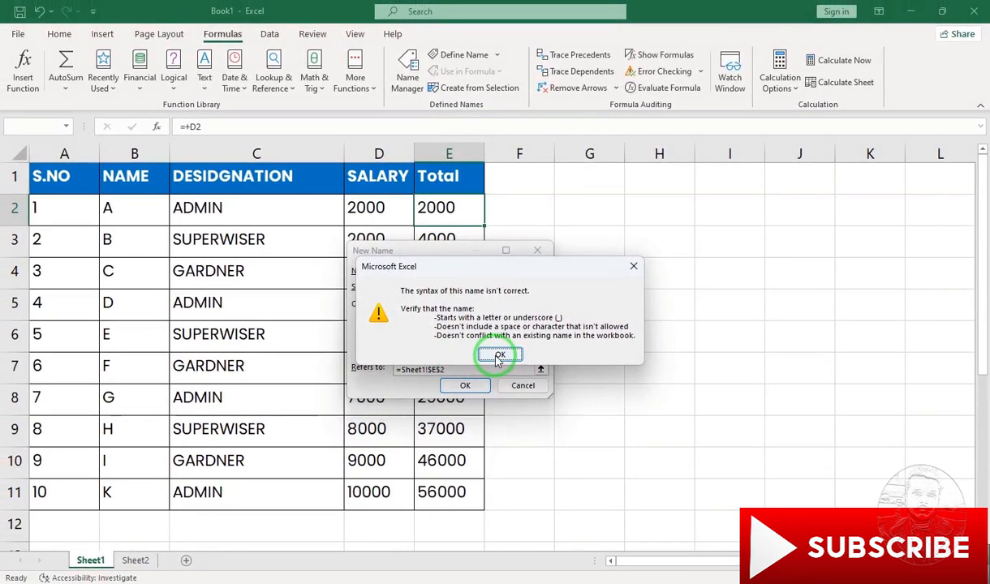
pyautogui.click(603, 280)
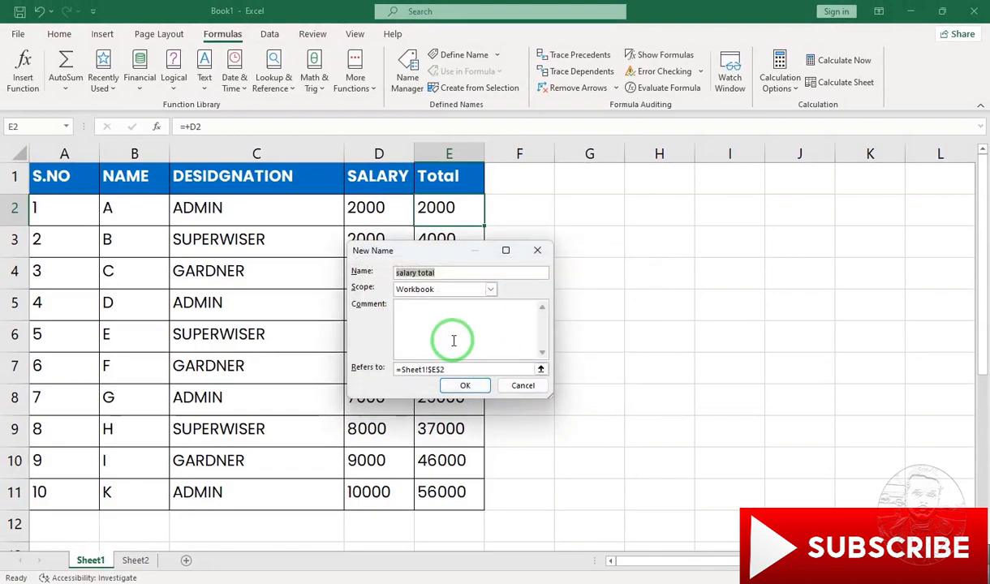
# - Remove the space from the new name so it reads "salarytotal" and create it for cell E2
pyautogui.click(442, 274)
pyautogui.press('Left')
pyautogui.press('Left')
pyautogui.press('Left')
pyautogui.press('Left')
pyautogui.press('Left')
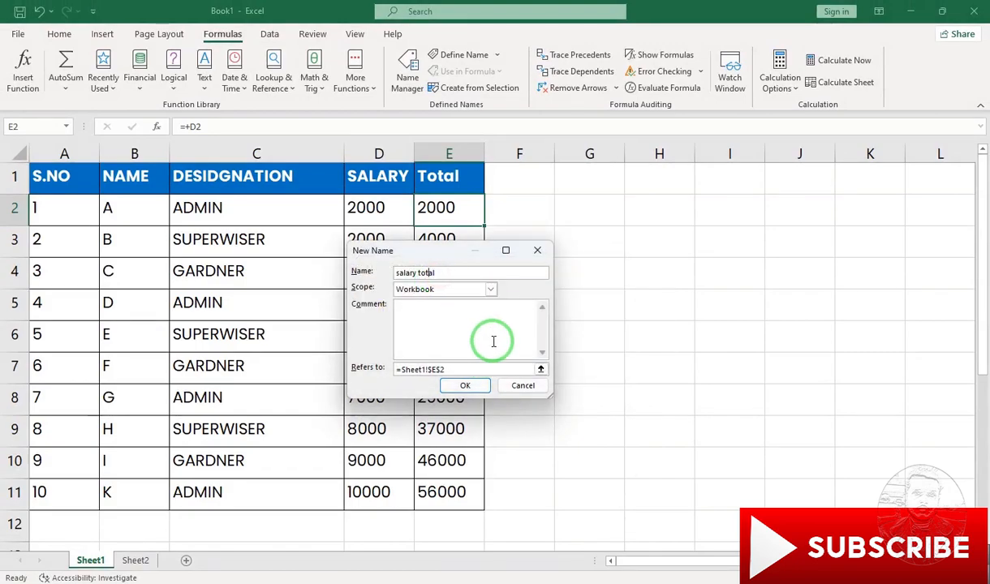
pyautogui.press('BackSpace')
pyautogui.click(465, 386)
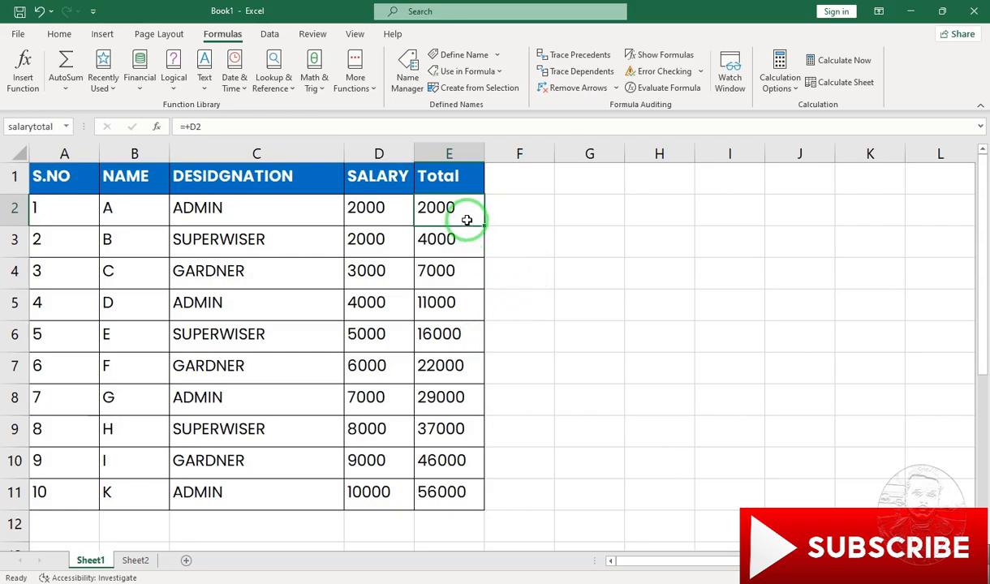
# - Enter the formula =sum(E3+salarytotal) in cell G3, using the defined name as the second operand
pyautogui.click(571, 248)
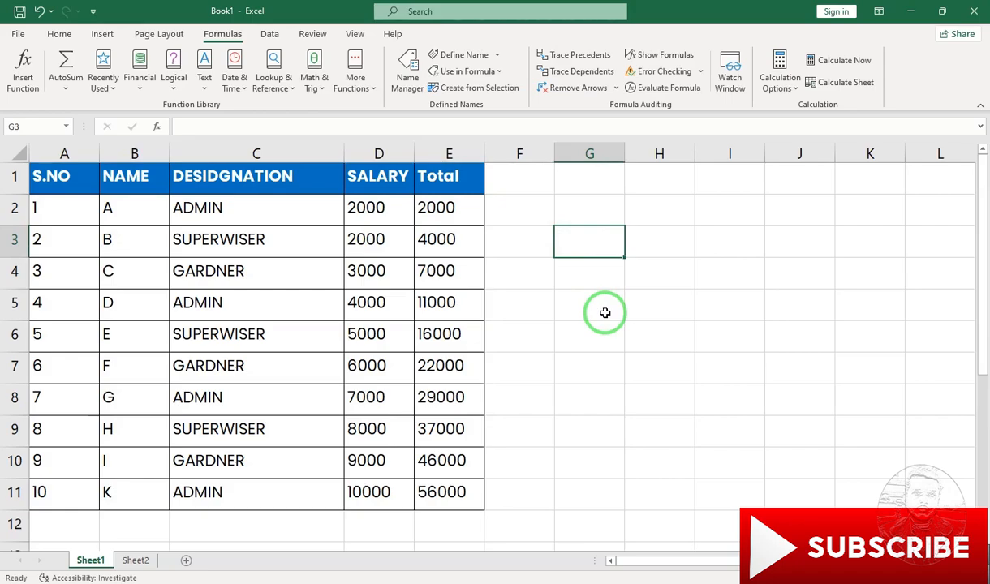
pyautogui.write('=')
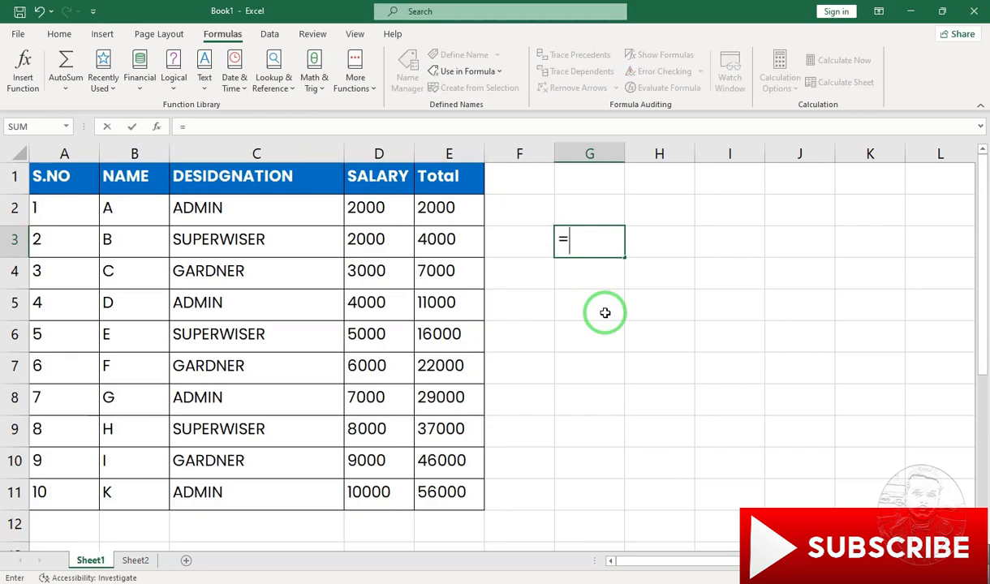
pyautogui.write('sum(')
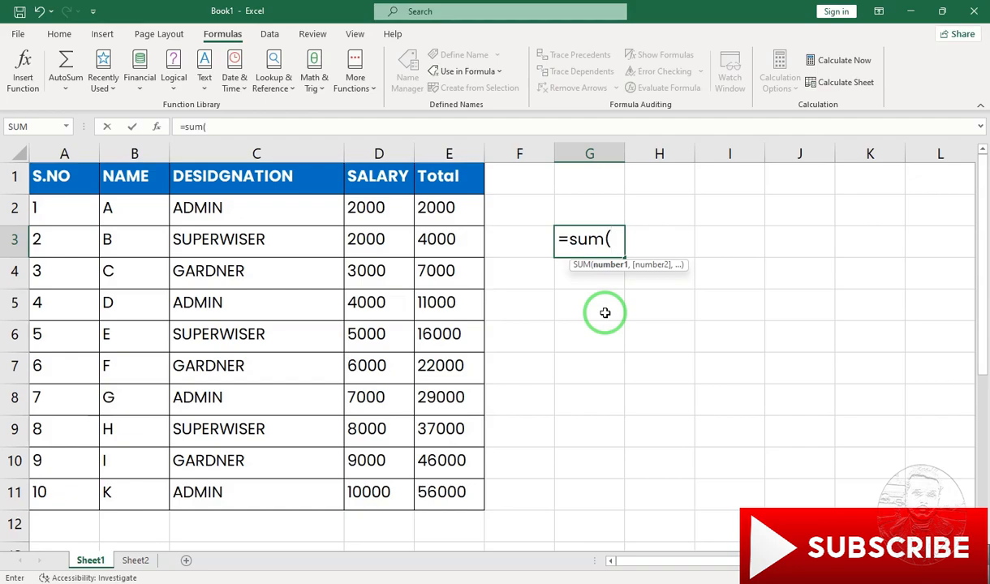
pyautogui.click(430, 241)
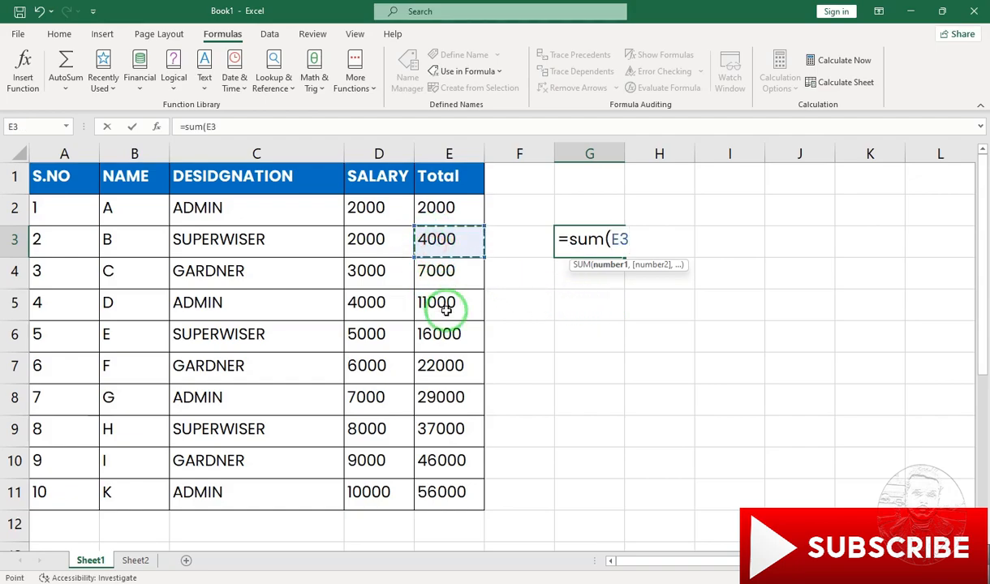
pyautogui.write('+')
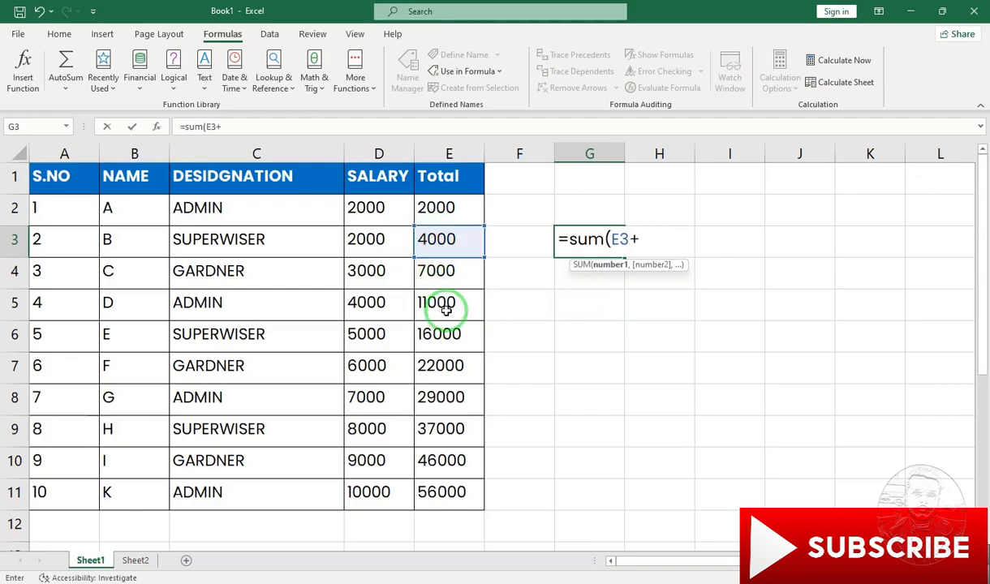
pyautogui.write('sala')
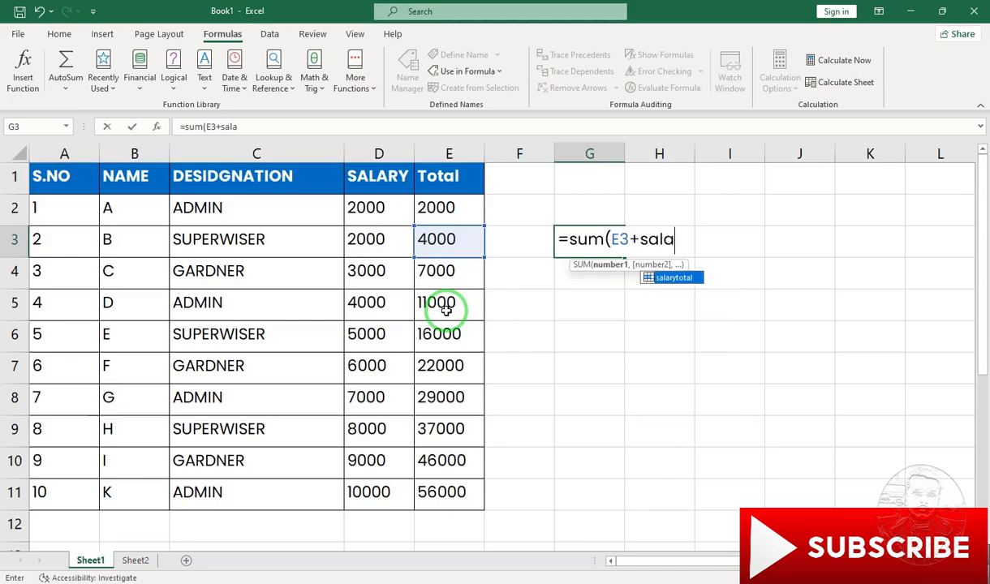
pyautogui.doubleClick(674, 279)
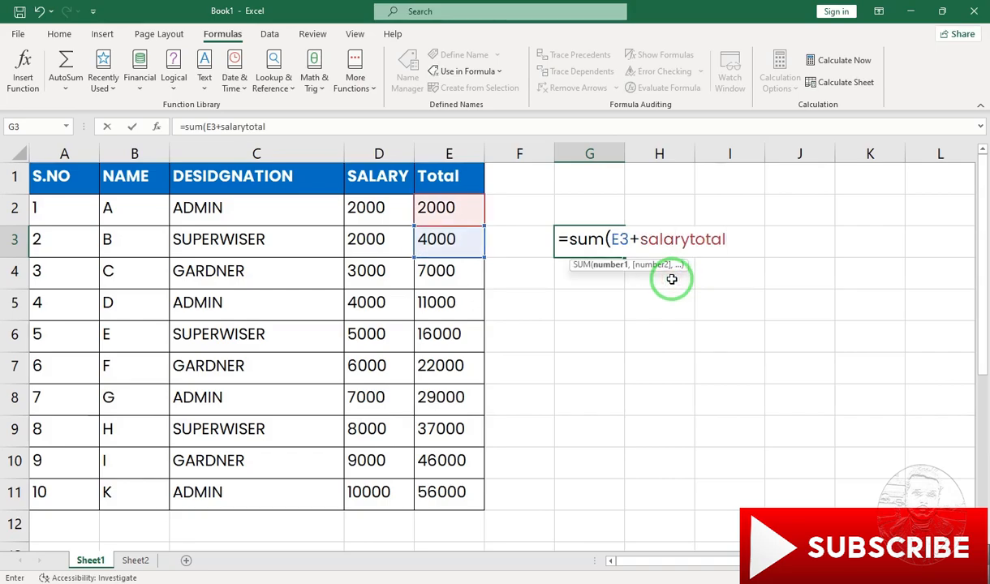
pyautogui.write(')')
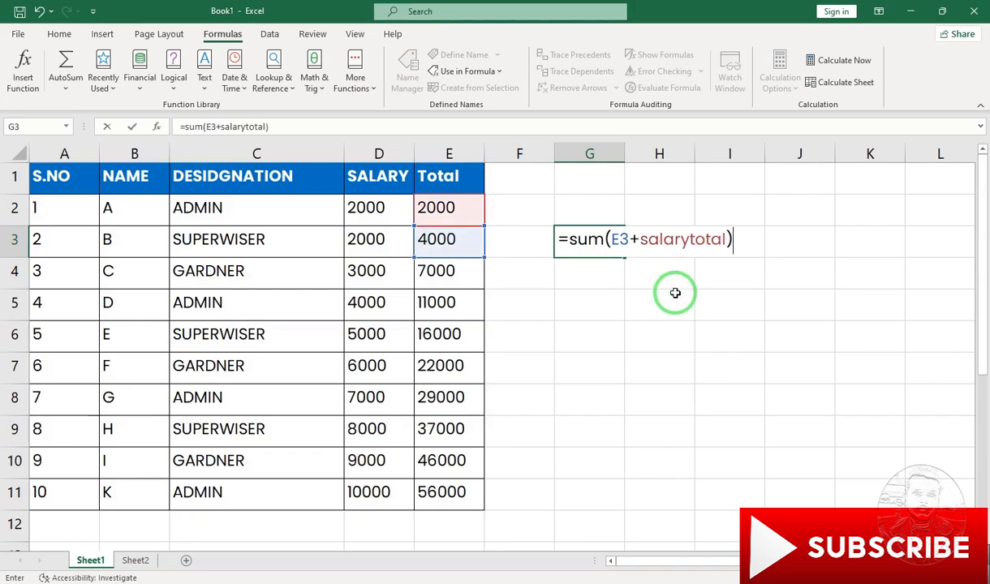
pyautogui.press('Return')
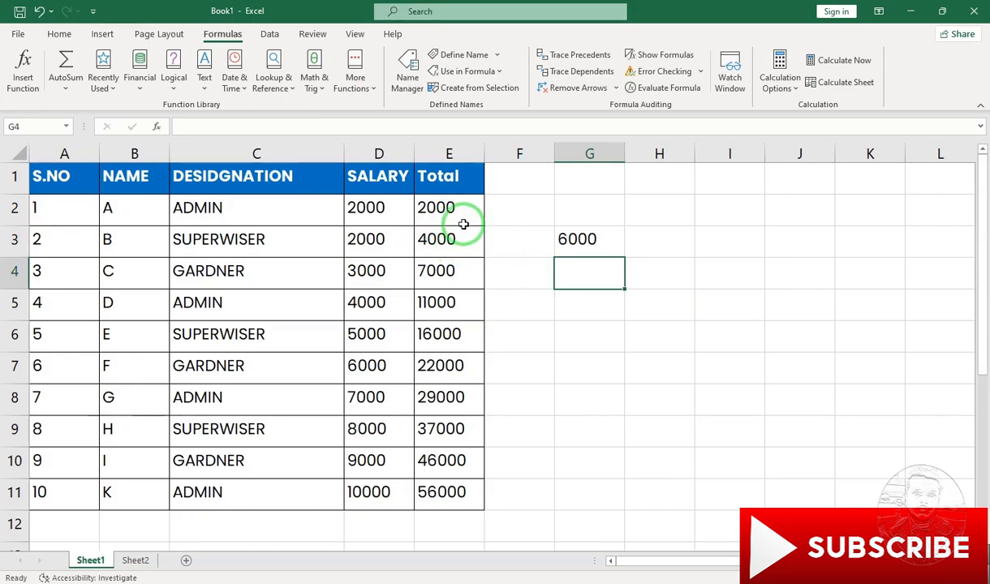
# - Clear the formula from cell G3 and review the workbook's defined names in the Name Manager
pyautogui.click(579, 239)
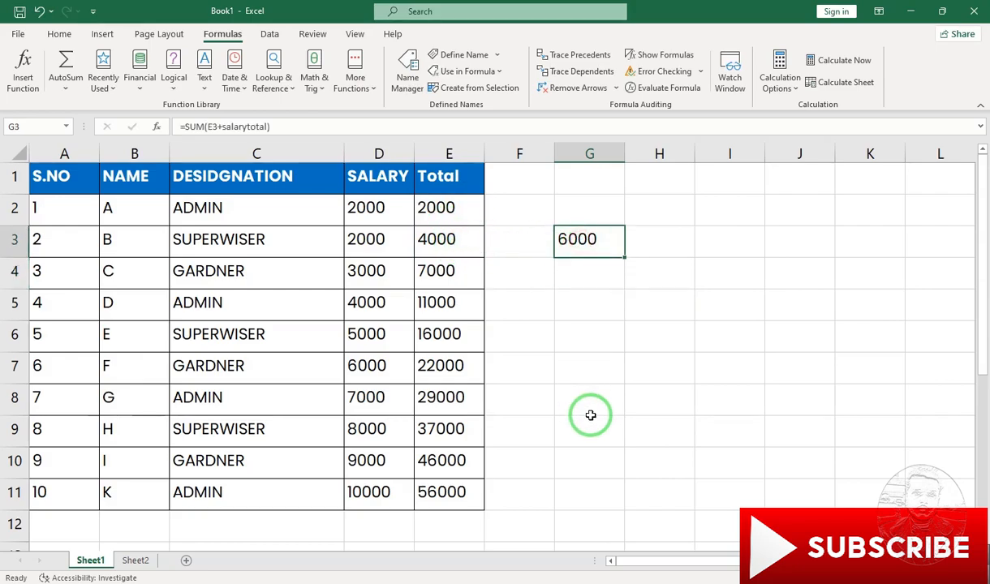
pyautogui.press('Delete')
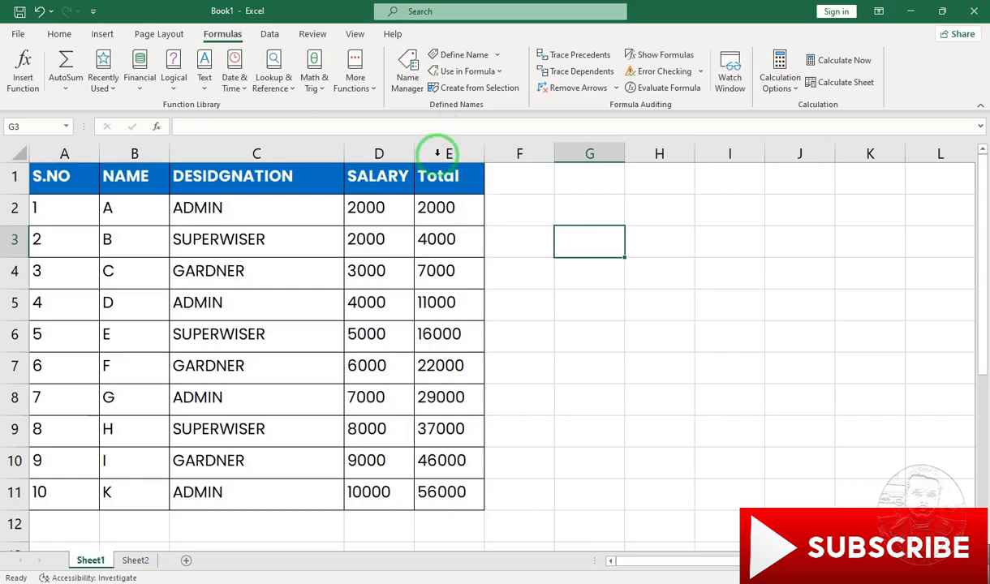
pyautogui.click(411, 85)
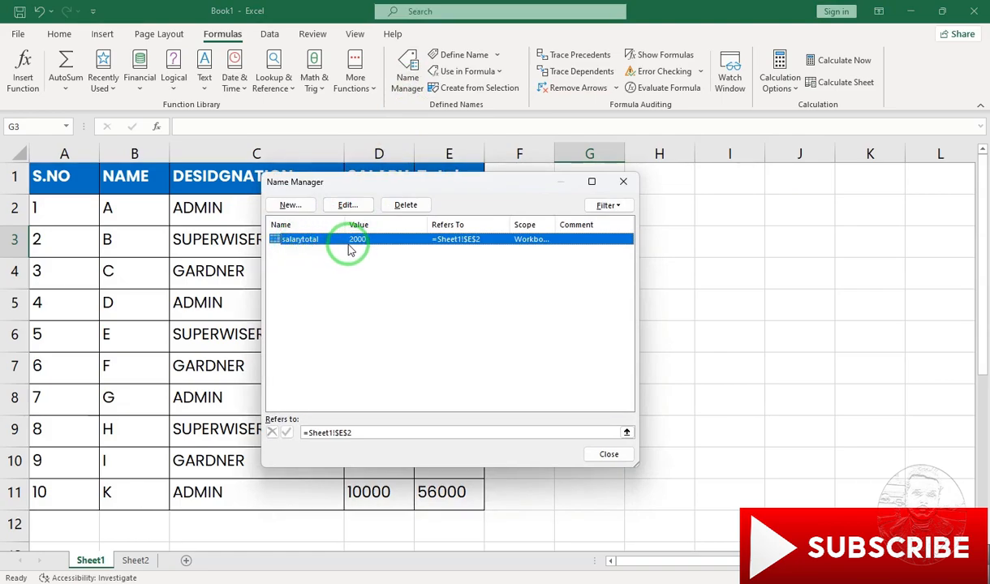
pyautogui.click(607, 455)
# - Define the workbook-scoped name "salary" for cell D2
pyautogui.click(387, 219)
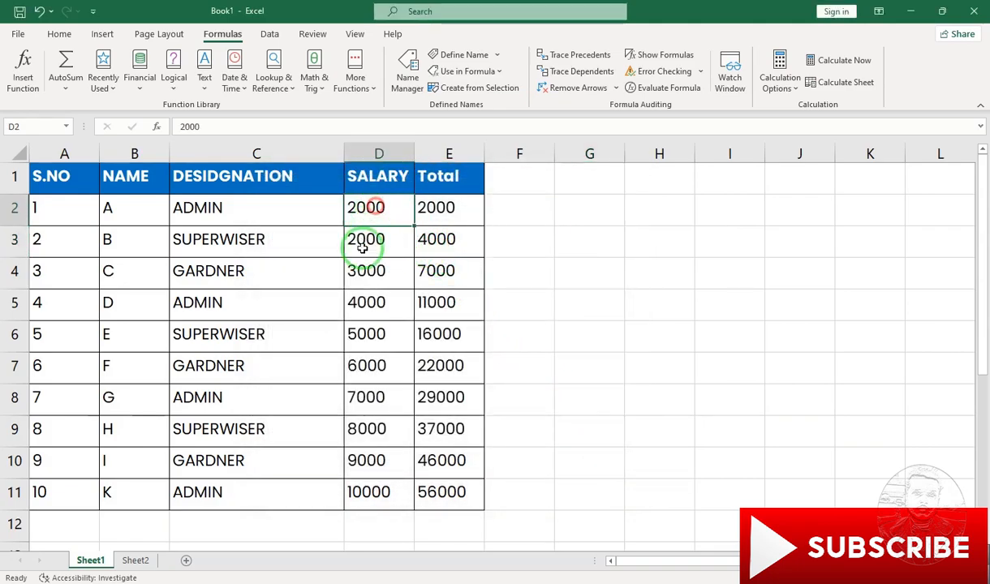
pyautogui.click(459, 54)
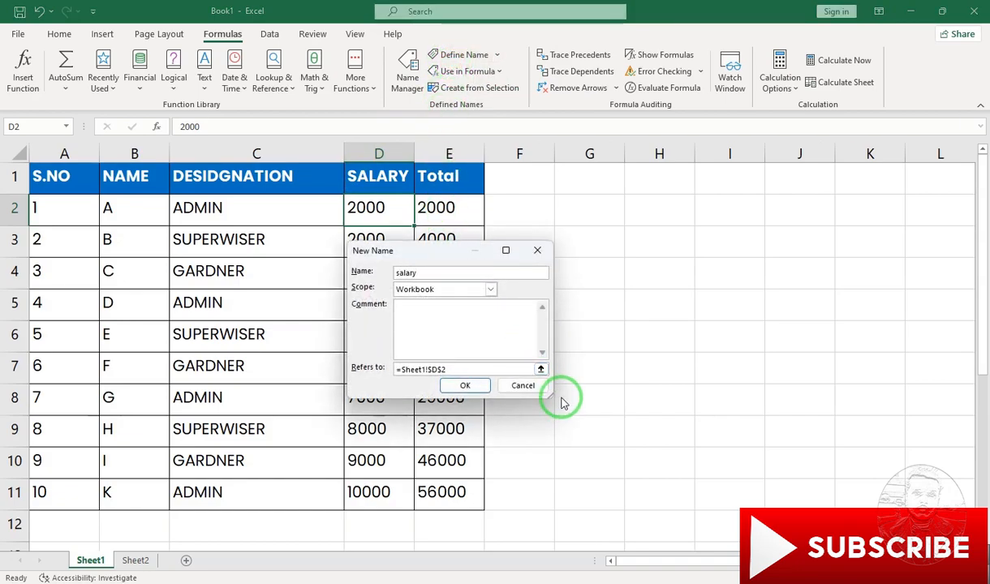
pyautogui.click(465, 385)
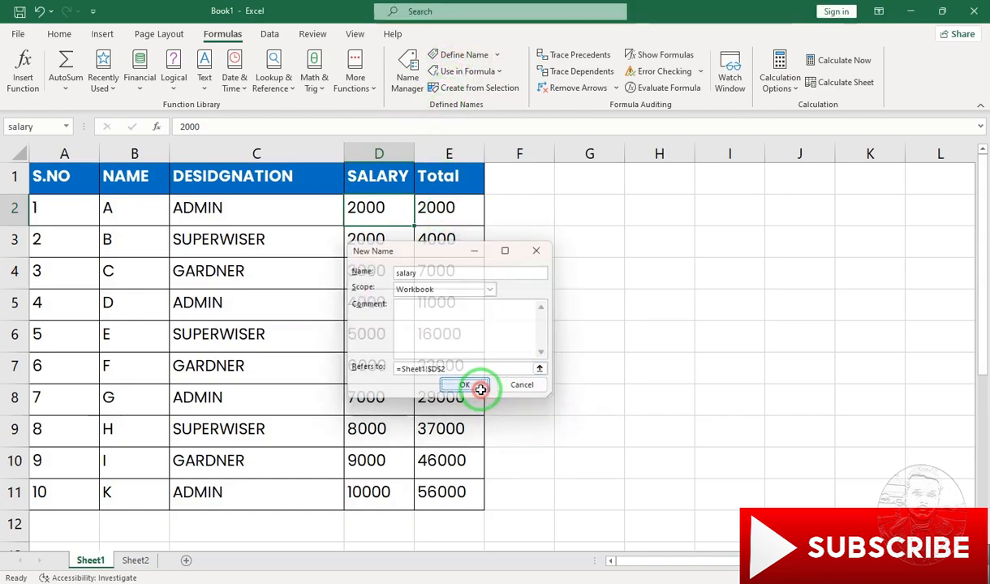
# - Examine the defined names in the Name Manager and the edit settings of the "salary" name
pyautogui.click(405, 77)
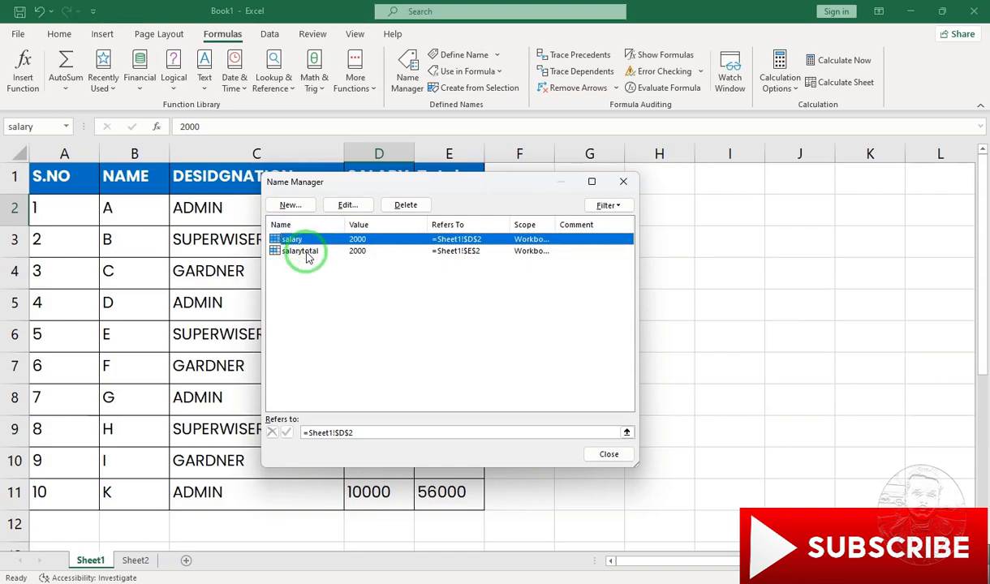
pyautogui.click(357, 208)
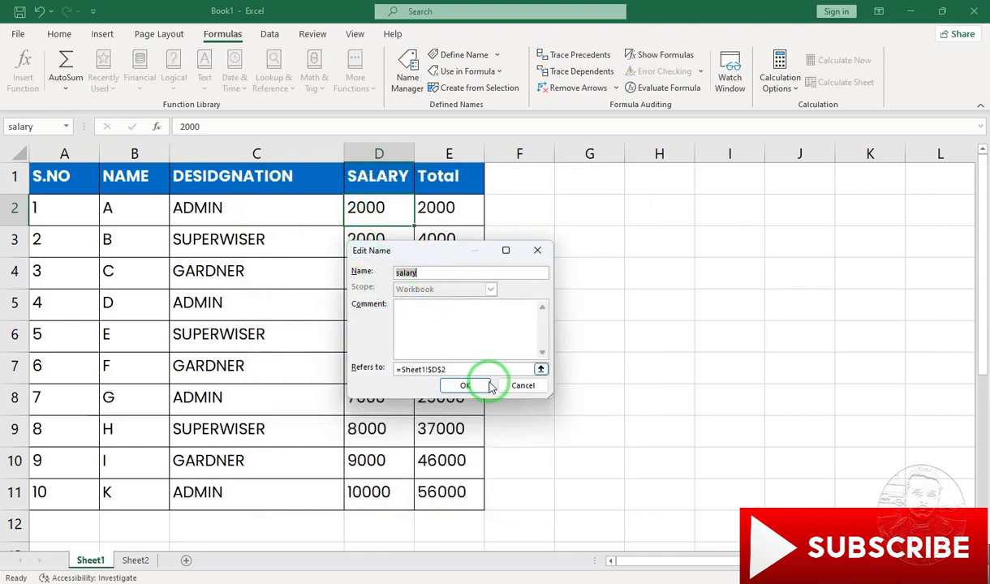
pyautogui.click(522, 386)
# - Delete both the "salary" and "salarytotal" names and close the Name Manager
pyautogui.click(336, 242)
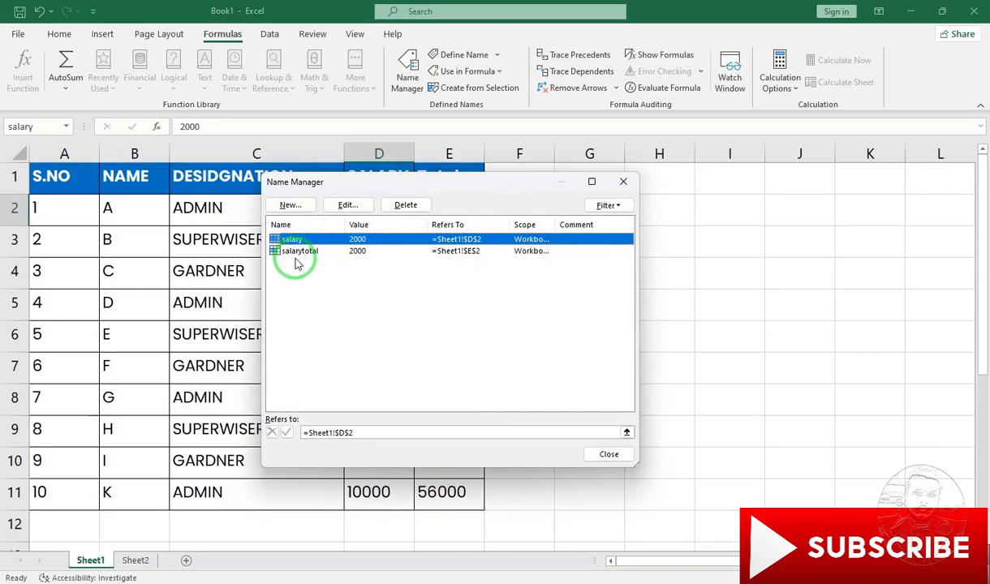
pyautogui.moveTo(297, 262); pyautogui.dragTo(301, 242)
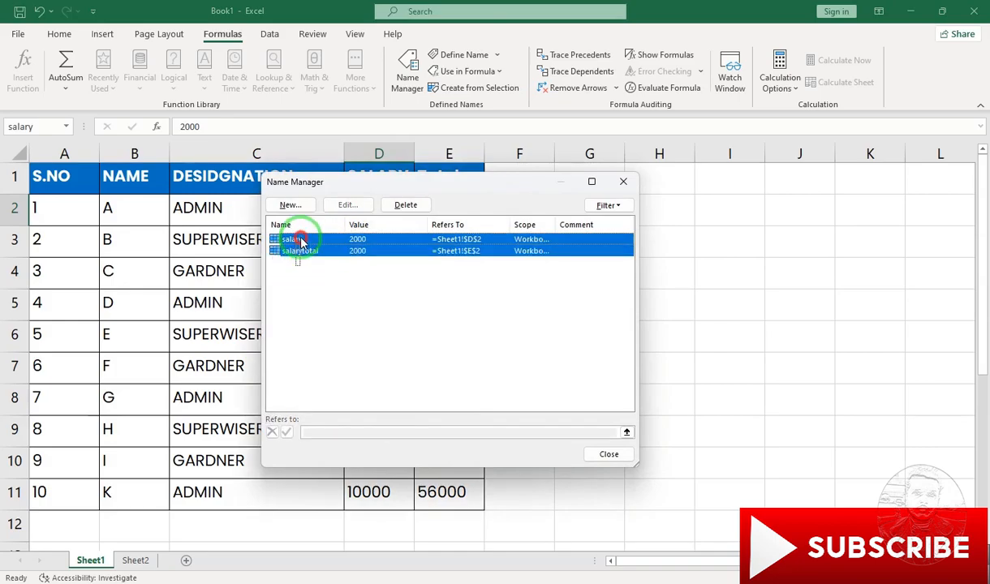
pyautogui.click(405, 205)
pyautogui.click(474, 340)
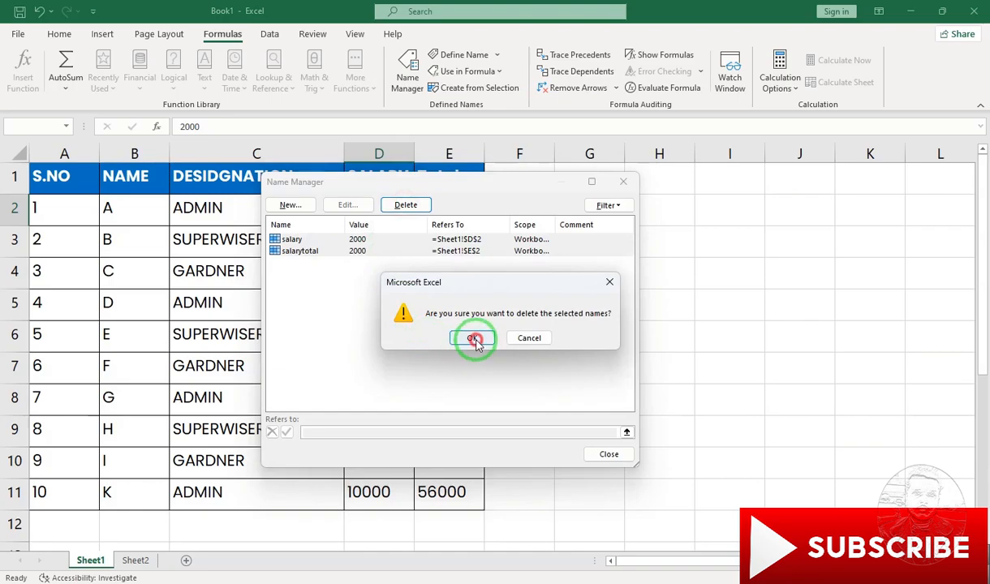
pyautogui.click(594, 454)
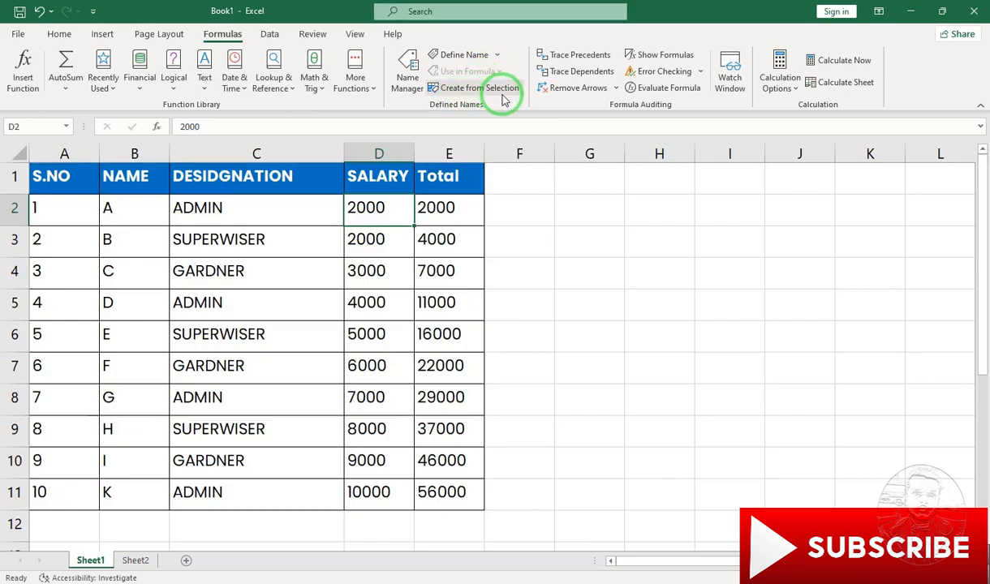
# - Create names for the whole table A1:E11 from the values in its top row
pyautogui.click(496, 218)
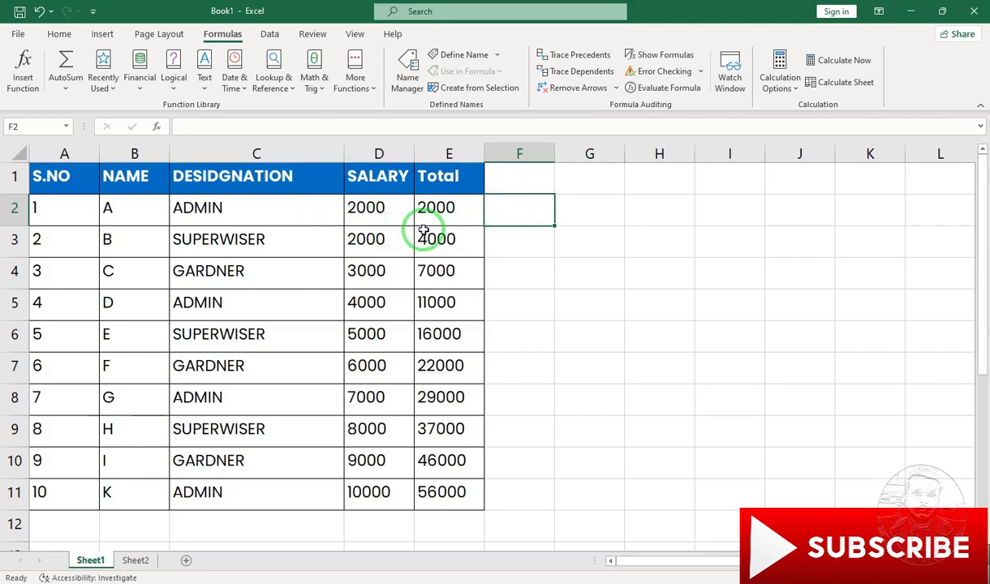
pyautogui.moveTo(75, 176); pyautogui.dragTo(463, 491)
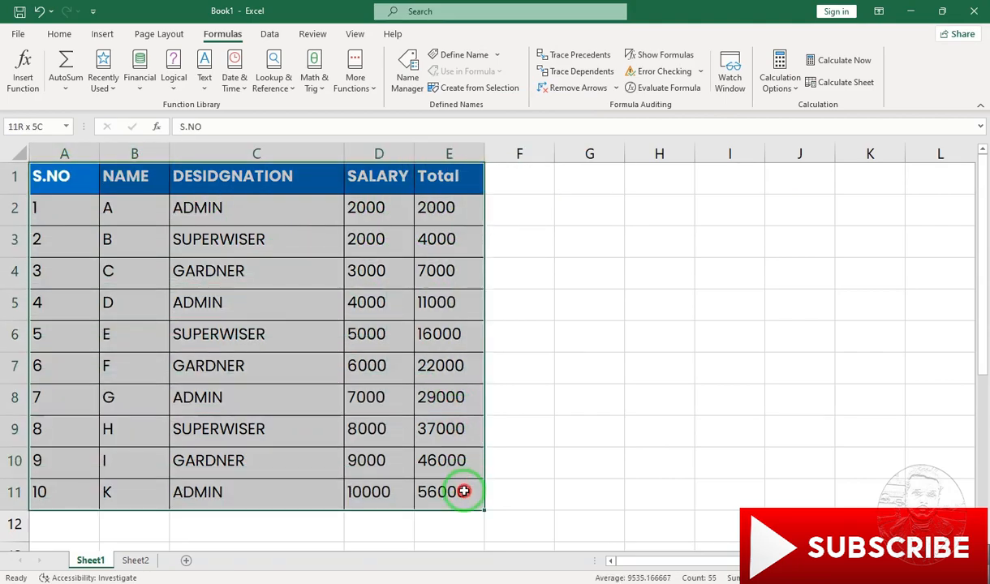
pyautogui.click(465, 90)
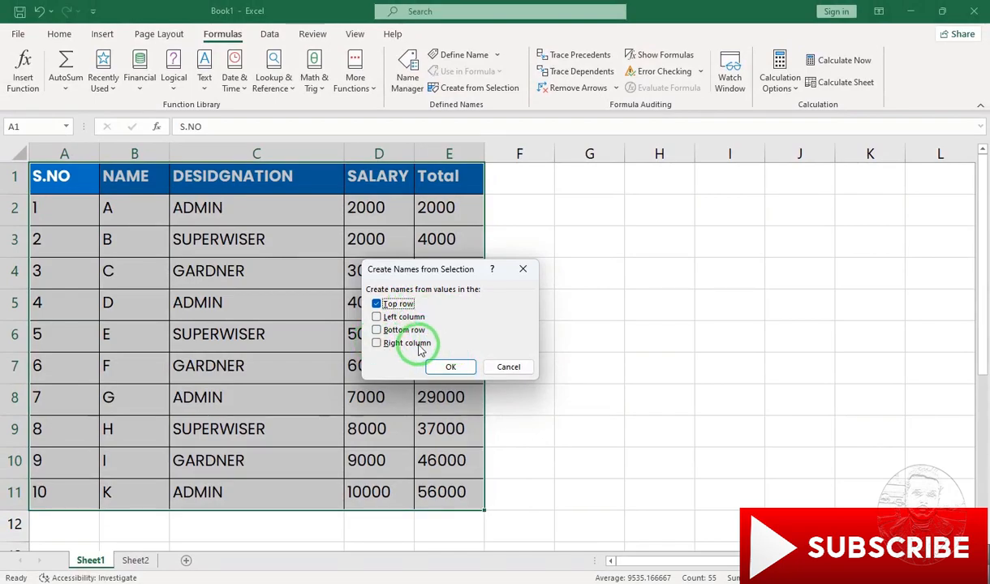
pyautogui.click(449, 367)
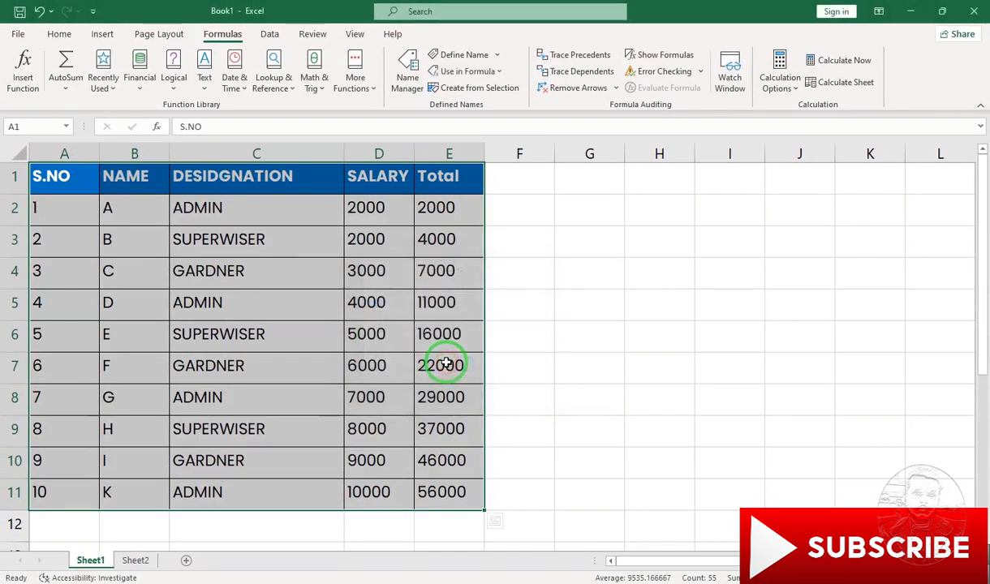
# - Review the names created from the table's header row in the Name Manager and close it
pyautogui.click(409, 79)
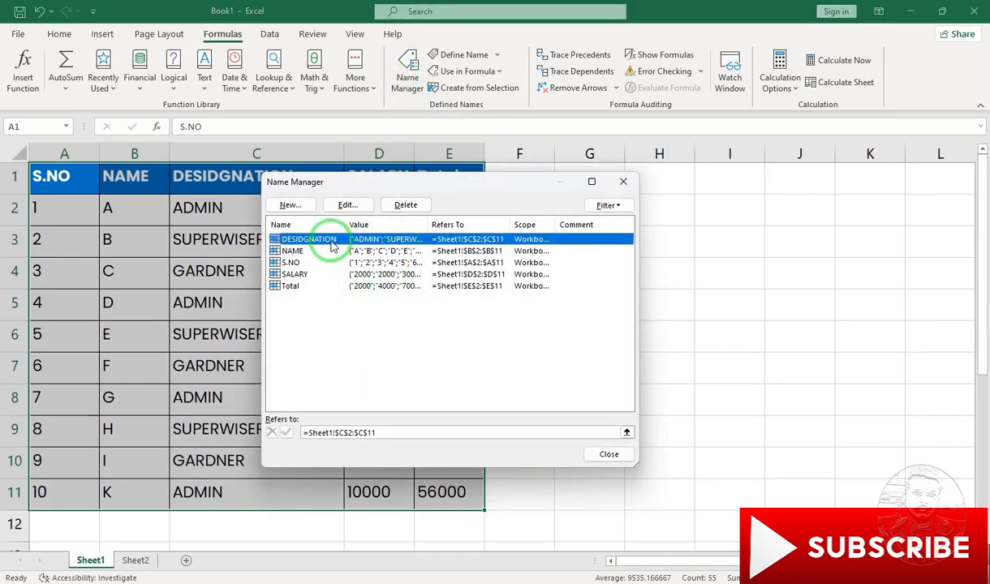
pyautogui.moveTo(336, 181); pyautogui.dragTo(309, 228)
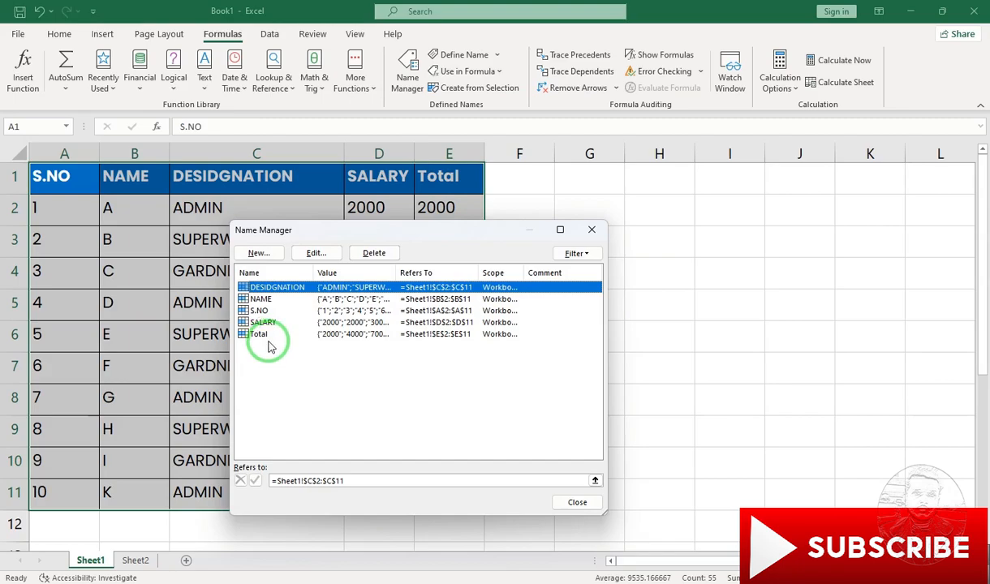
pyautogui.click(586, 504)
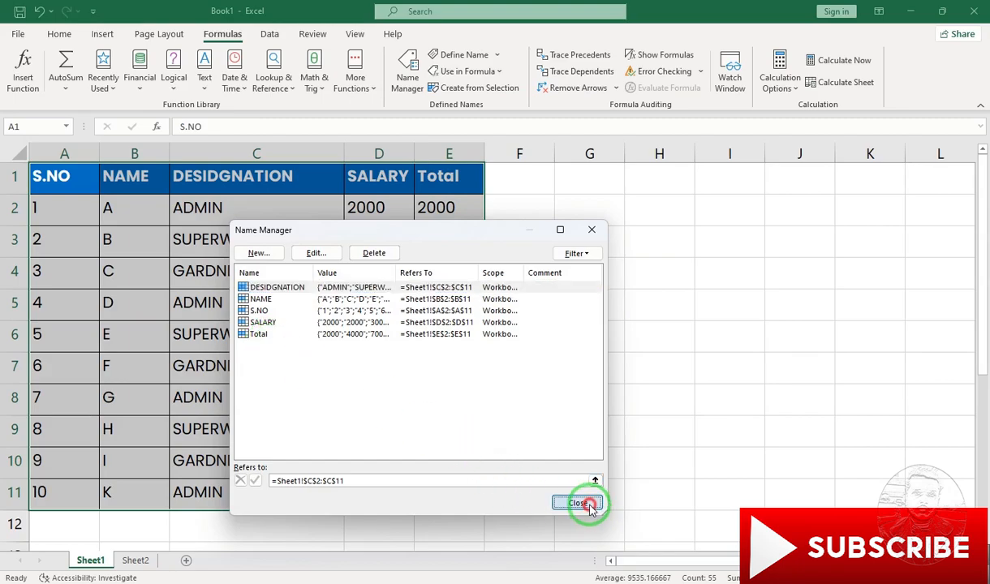
# - Total the salary column in cell D12 with the formula =SUM(SALARY), using the defined name
pyautogui.click(420, 365)
pyautogui.scroll(-2, 410, 367)
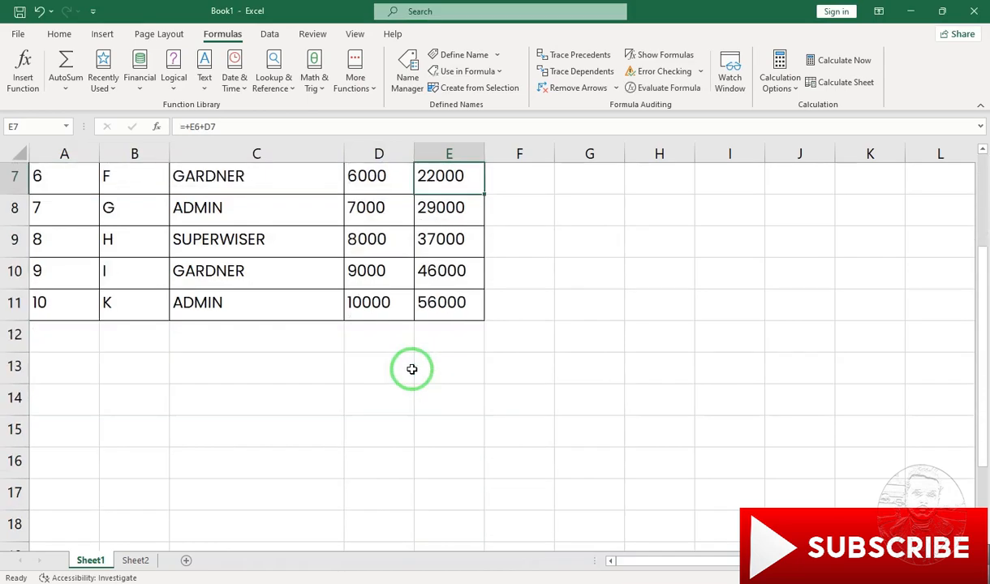
pyautogui.scroll(2, 405, 368)
pyautogui.scroll(-1, 401, 374)
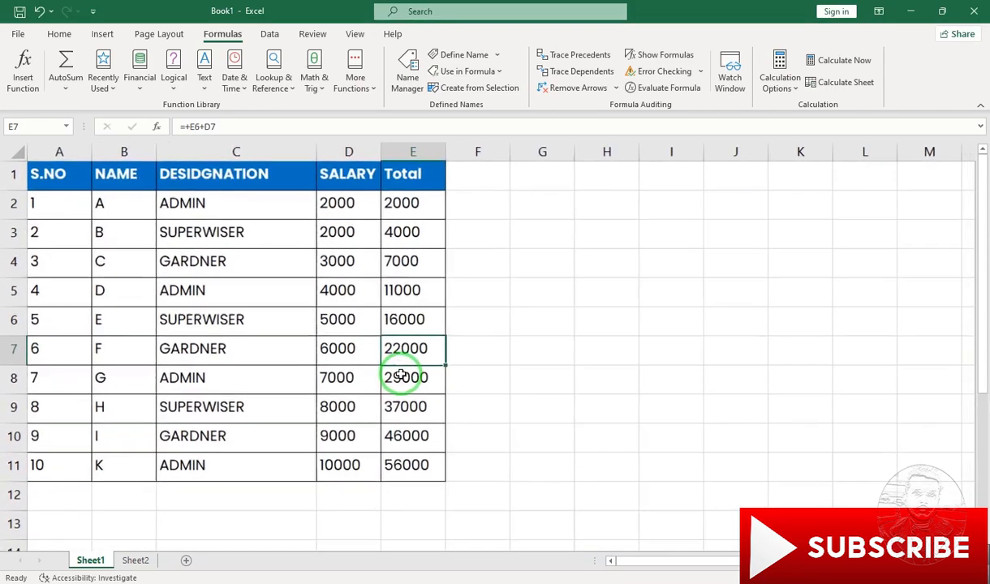
pyautogui.click(329, 487)
pyautogui.write('=sum')
pyautogui.press('Tab')
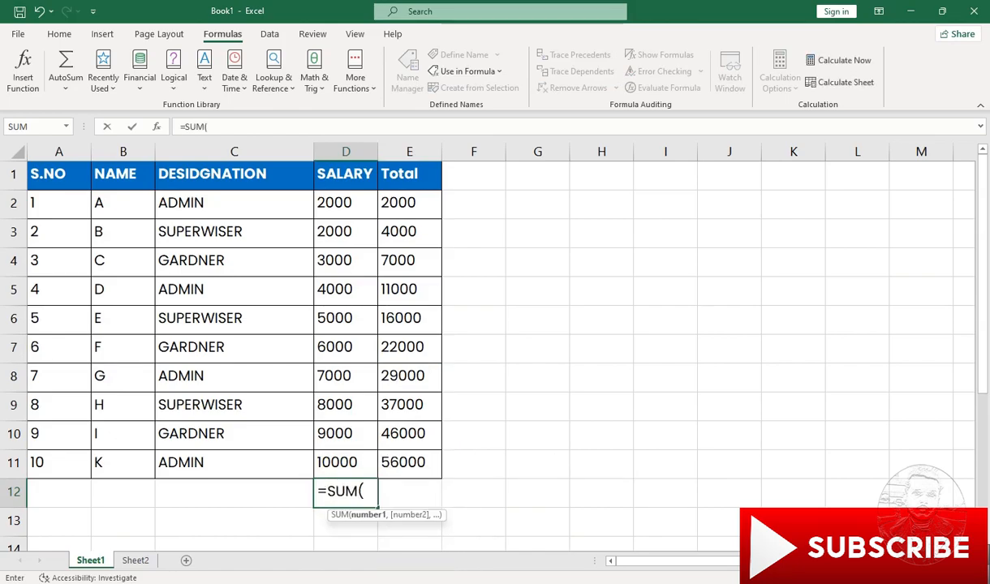
pyautogui.write('sal')
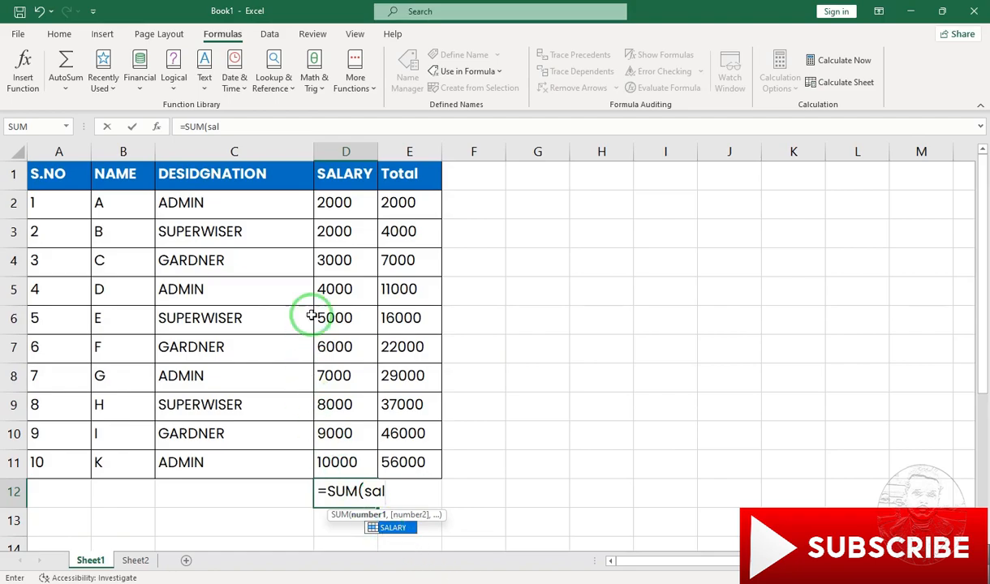
pyautogui.doubleClick(395, 535)
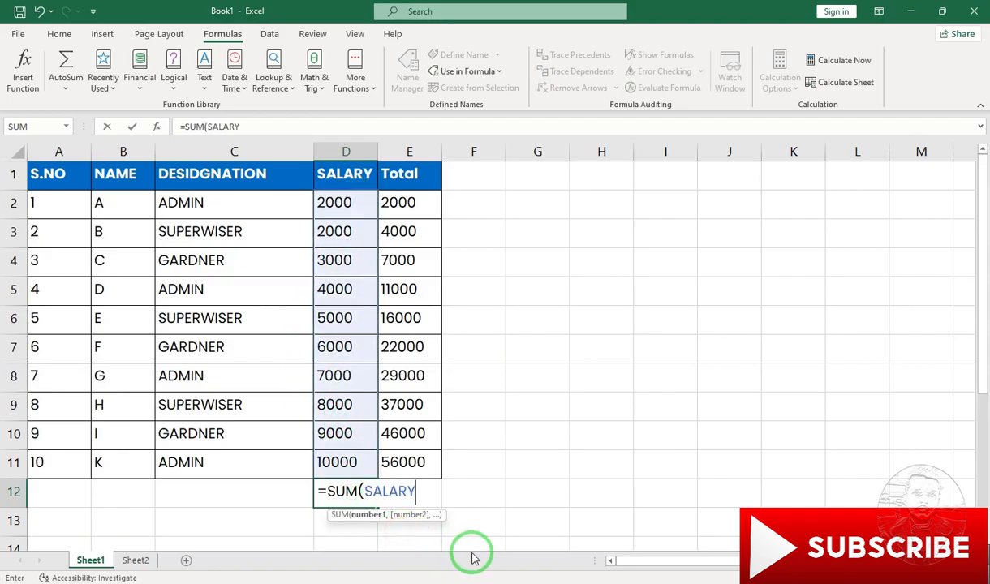
pyautogui.write(')')
pyautogui.press('Return')
pyautogui.press('Up')
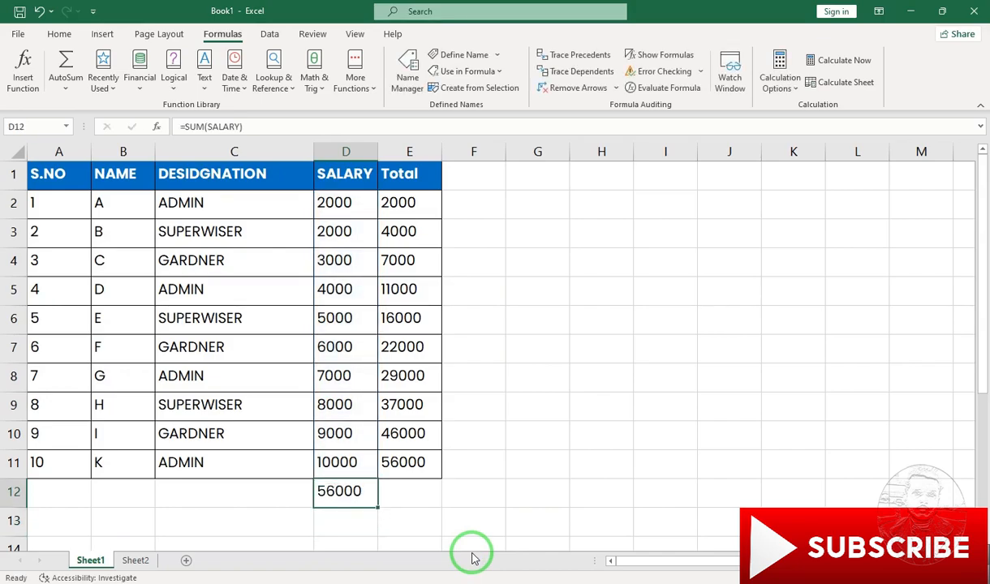
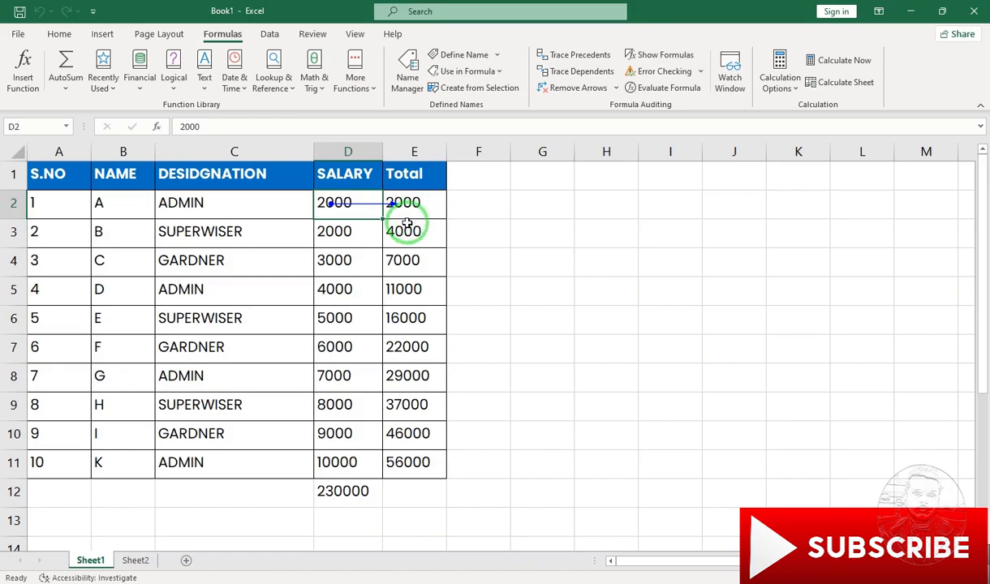
# - Remove the tracer arrows from the sheet and enter the formula =SUM(D3+E4) in cell G4
pyautogui.click(503, 258)
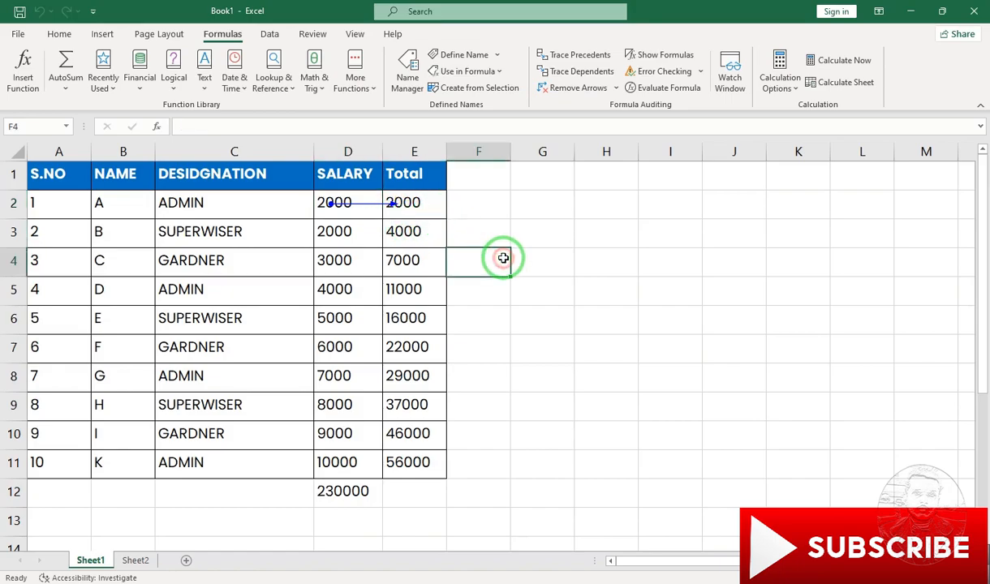
pyautogui.click(560, 91)
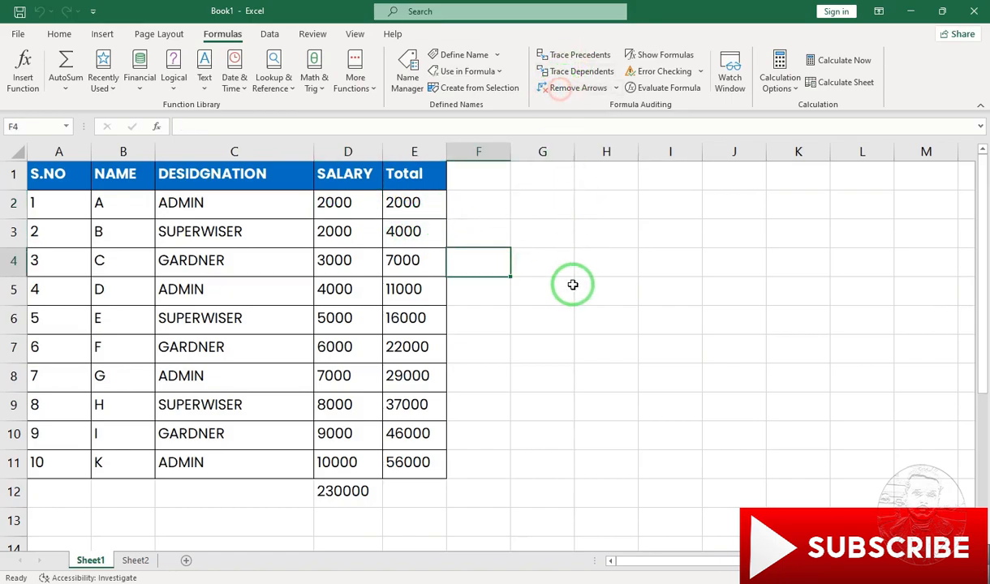
pyautogui.click(552, 261)
pyautogui.write('=')
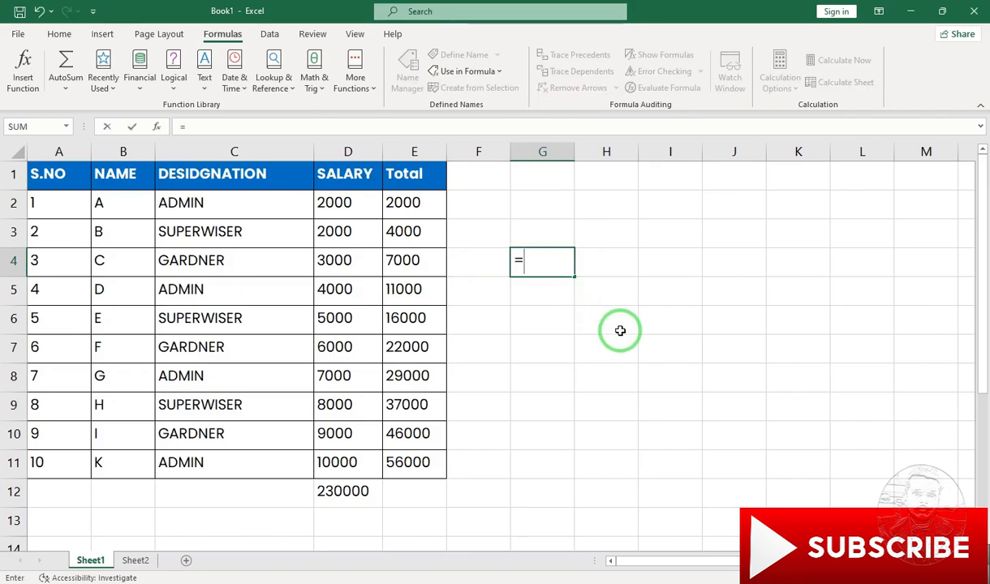
pyautogui.write('sum(')
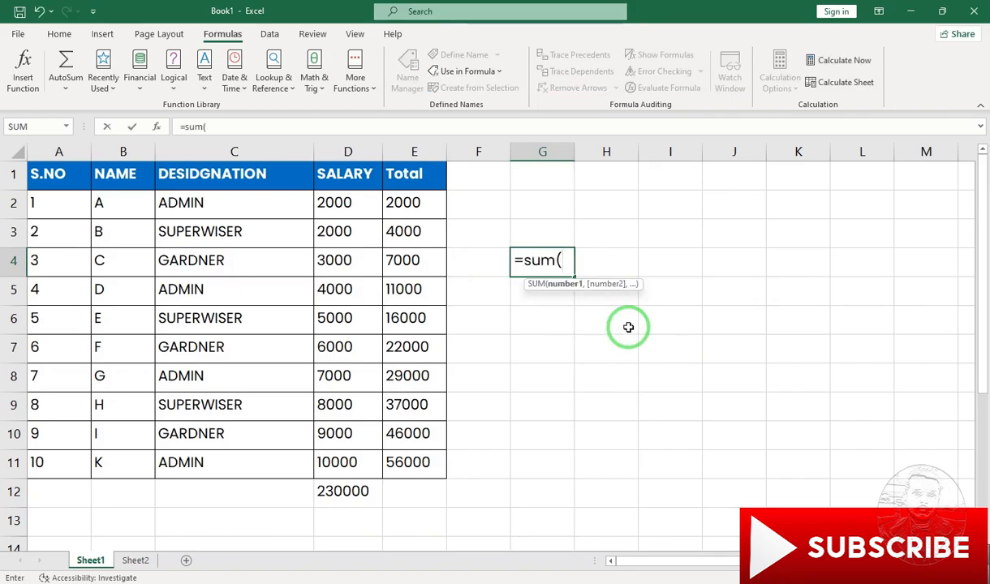
pyautogui.click(374, 232)
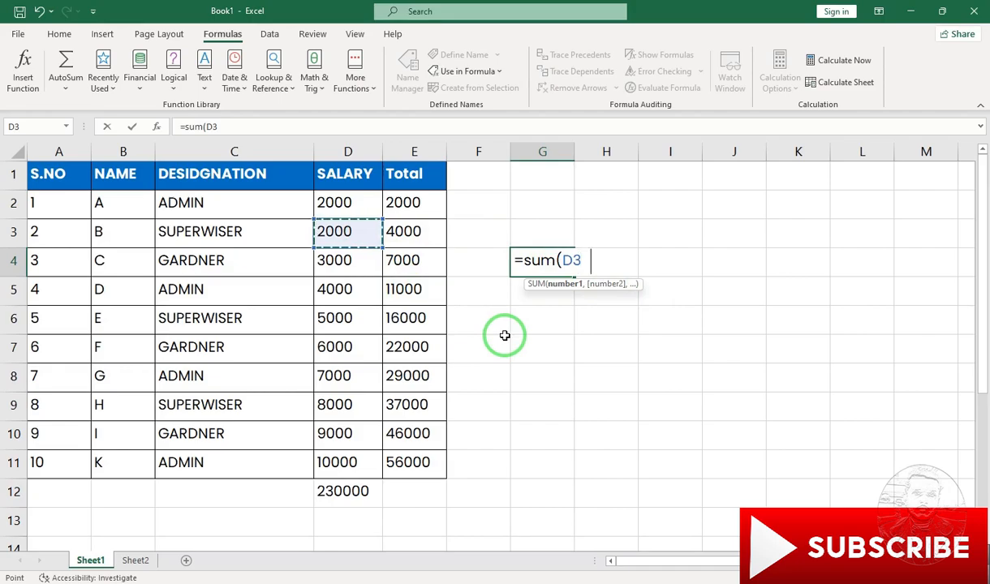
pyautogui.write('+')
pyautogui.click(412, 258)
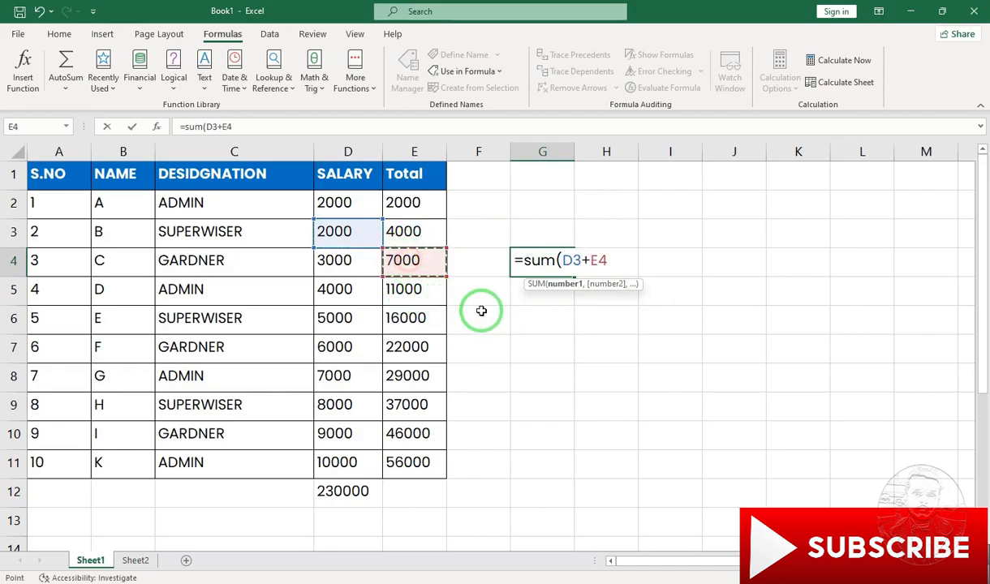
pyautogui.write(')')
pyautogui.press('Return')
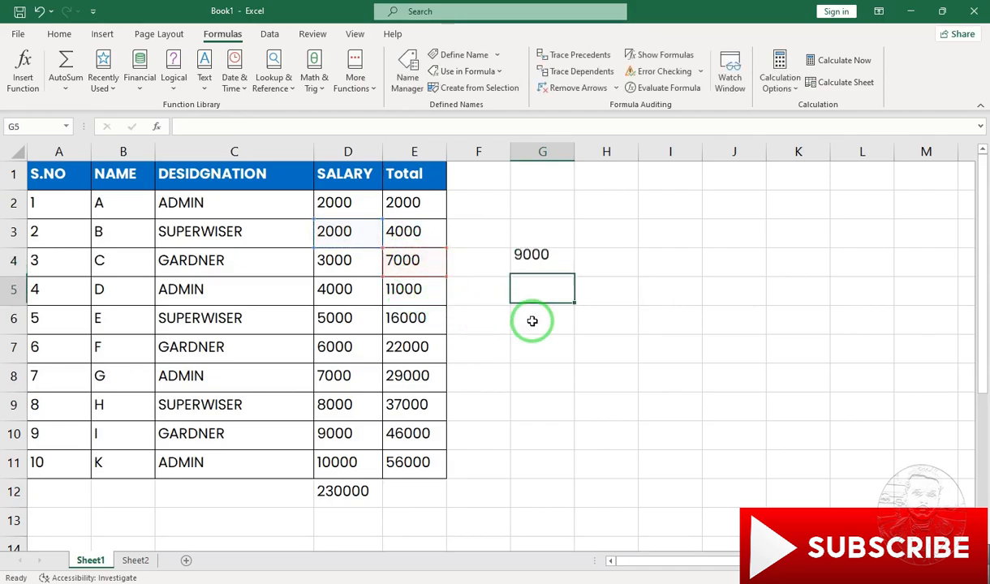
# - Trace the dependents of cell D3 and remove the tracer arrows again
pyautogui.click(348, 233)
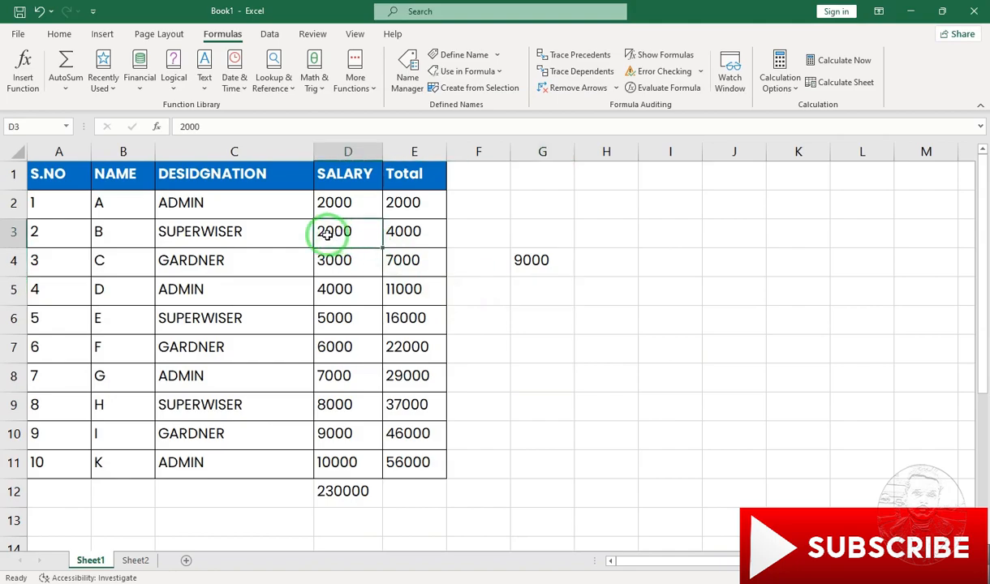
pyautogui.click(572, 75)
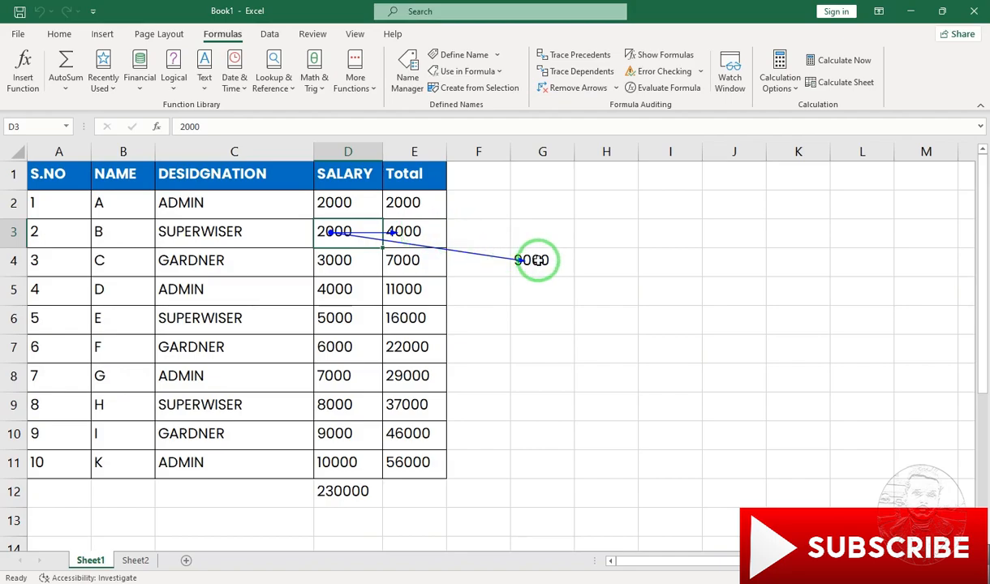
pyautogui.click(560, 93)
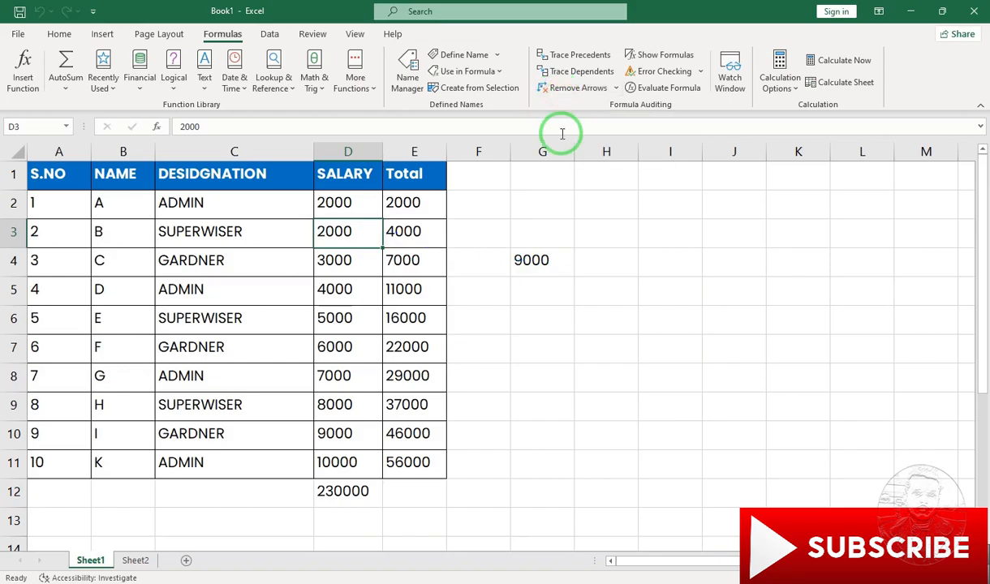
# - Clear the formula in cell G4, and switch the sheet to showing formulas and back to values
pyautogui.click(529, 262)
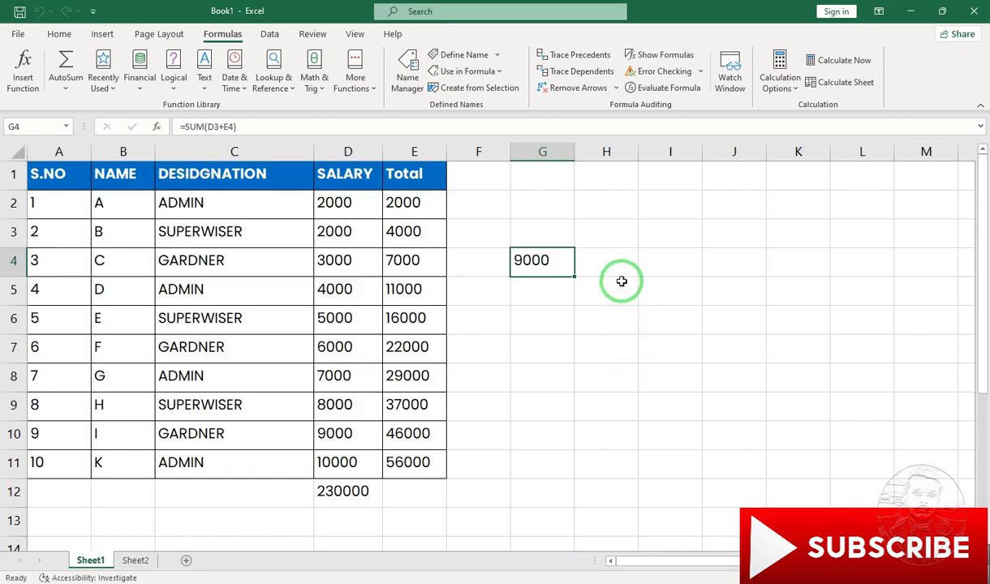
pyautogui.press('Delete')
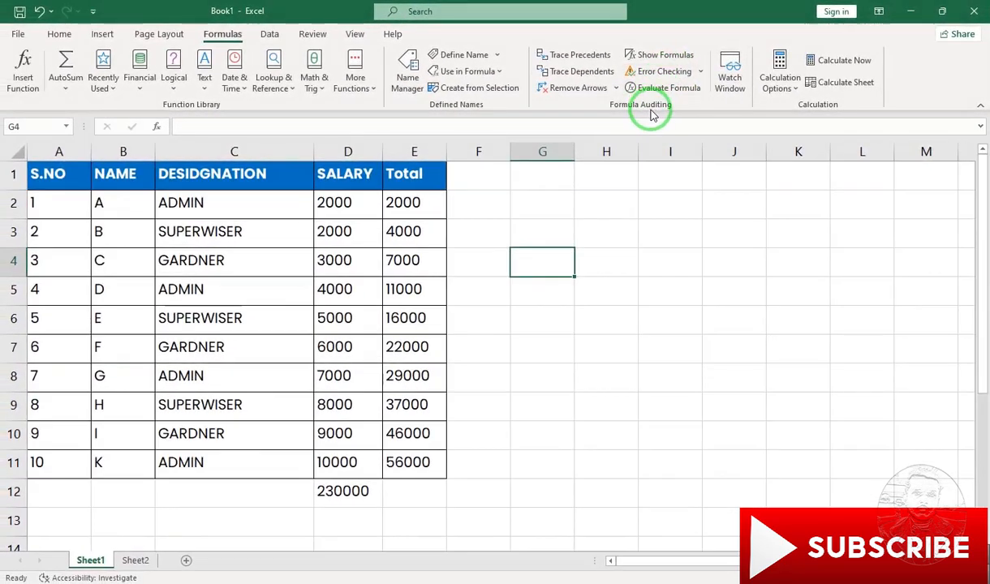
pyautogui.click(652, 57)
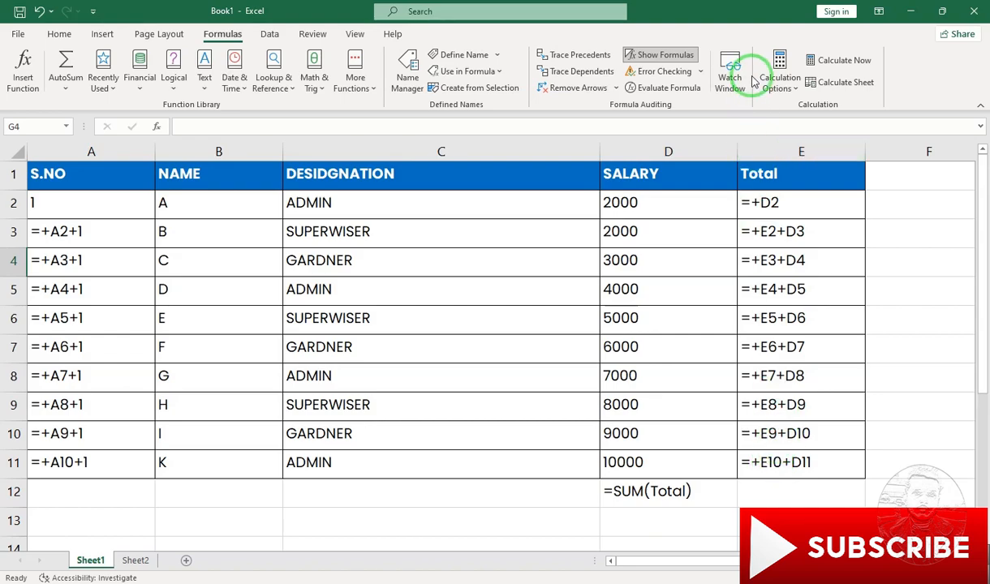
pyautogui.click(672, 57)
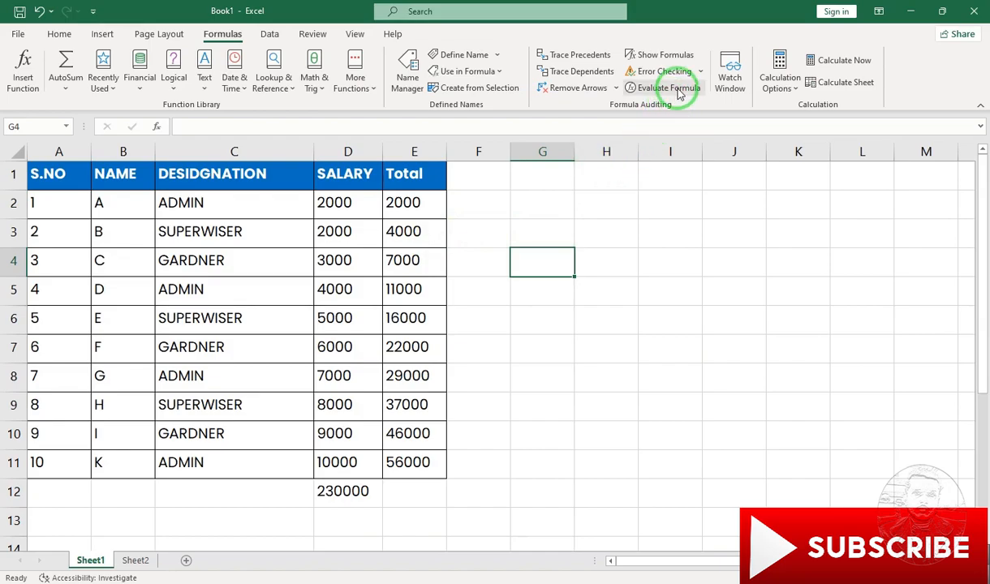
# - Enter the text "a" as the salary in cell D3 and widen column E
pyautogui.click(695, 73)
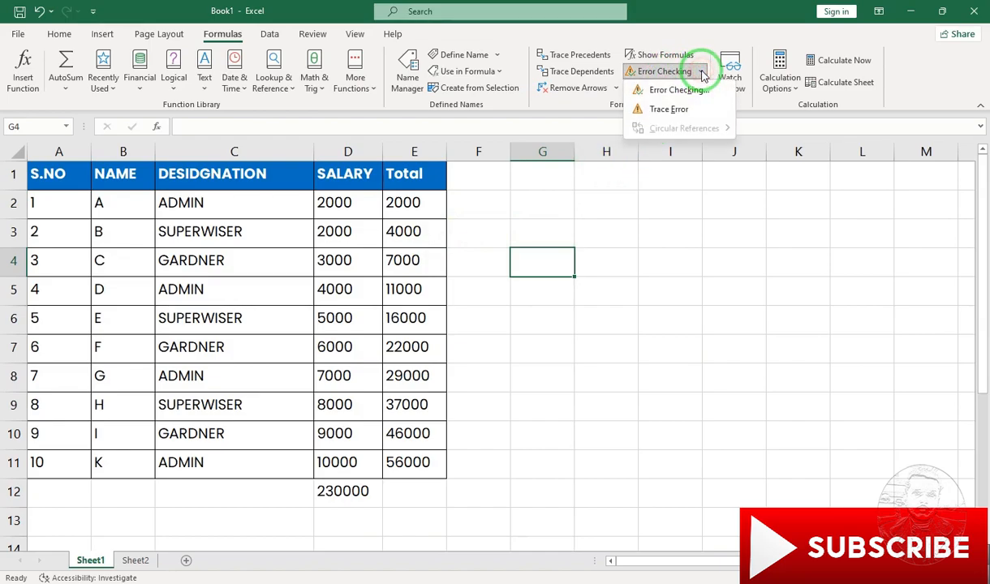
pyautogui.click(397, 204)
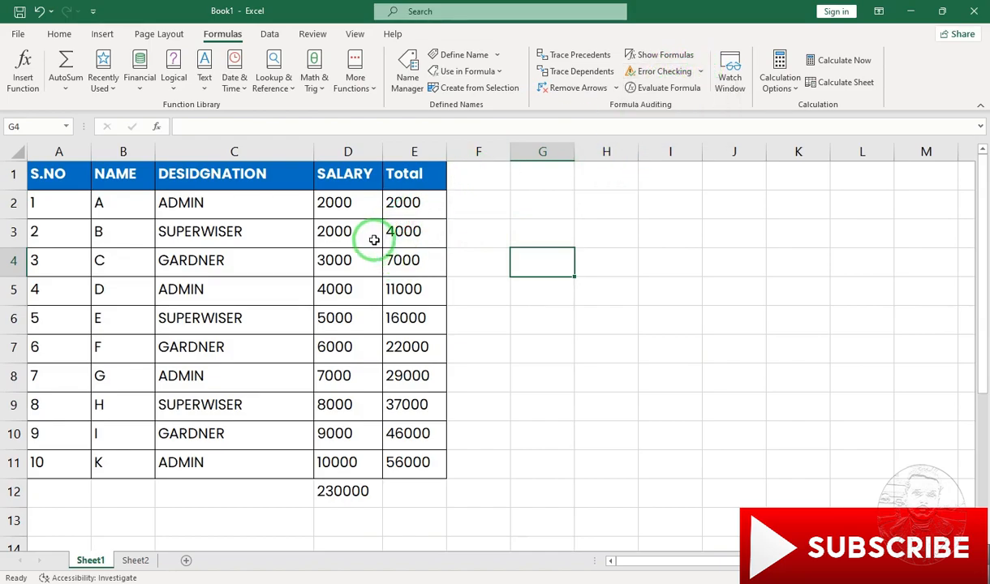
pyautogui.click(326, 235)
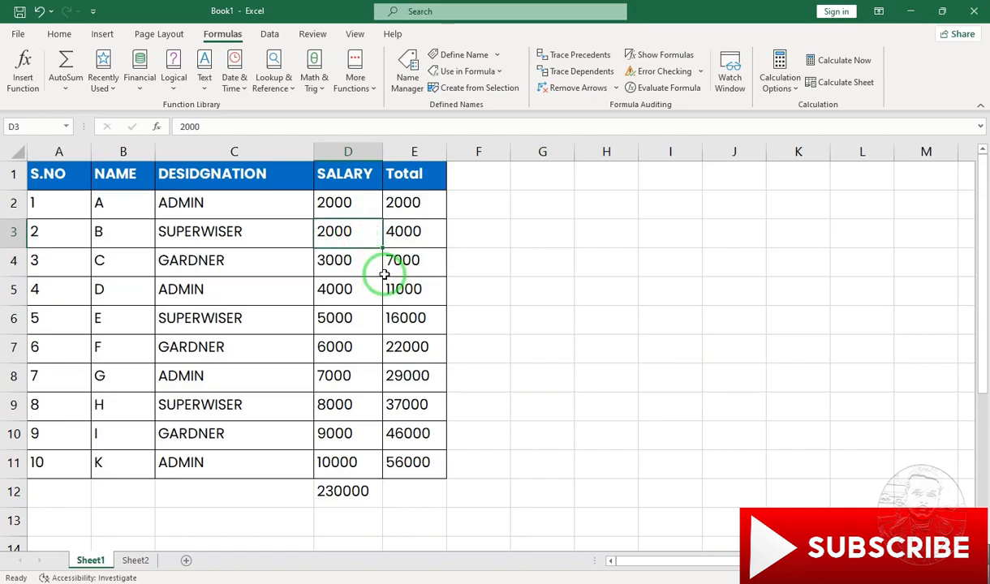
pyautogui.write('a')
pyautogui.click(468, 253)
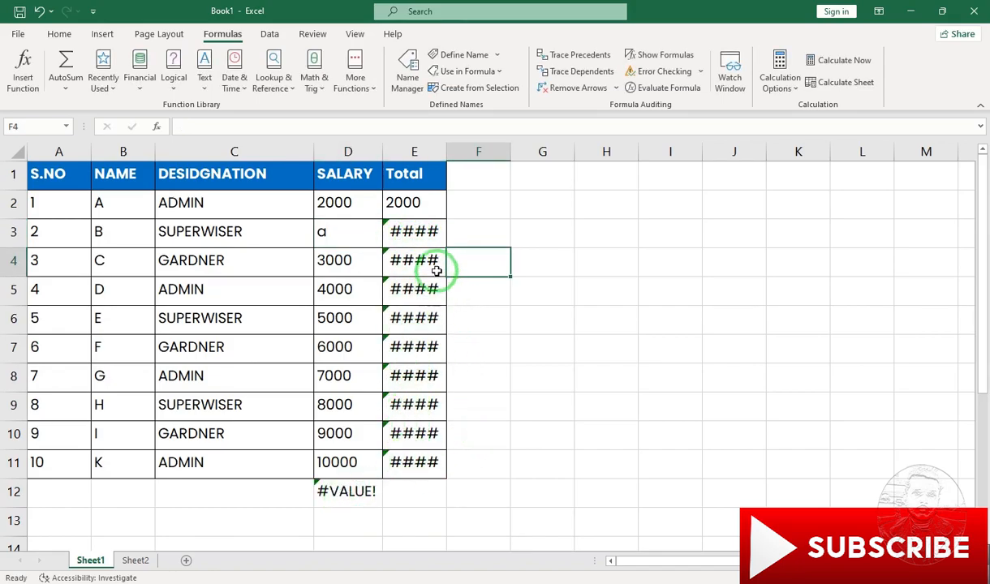
pyautogui.moveTo(449, 148); pyautogui.dragTo(475, 148)
# - Inspect the formula in cell E3 and run Error Checking as far as cell E4
pyautogui.click(406, 230)
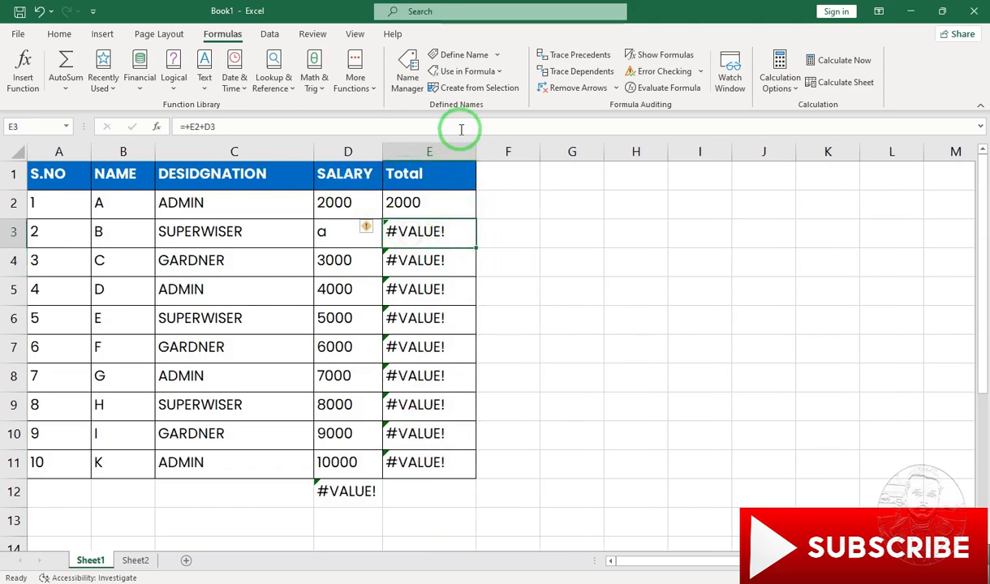
pyautogui.click(510, 228)
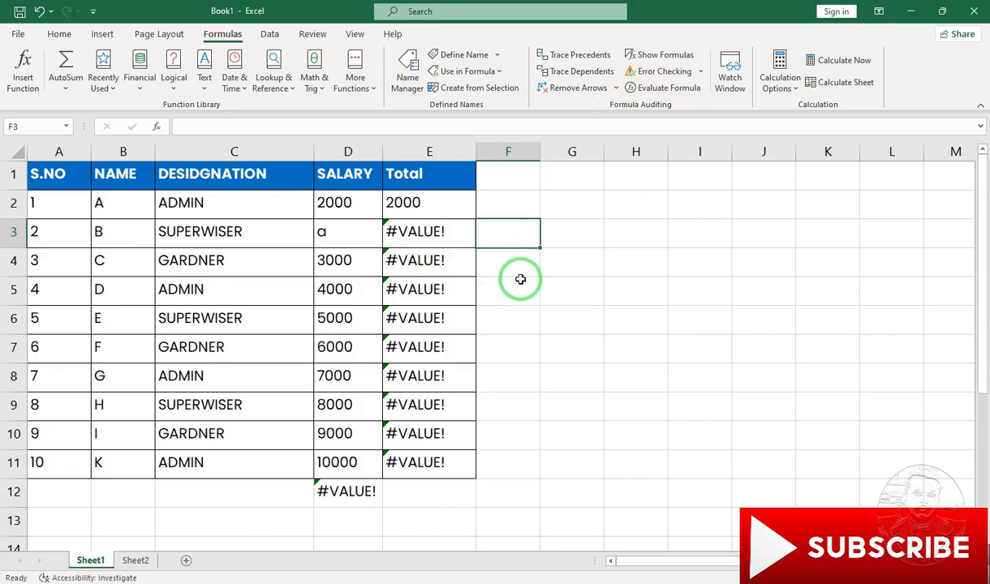
pyautogui.click(662, 71)
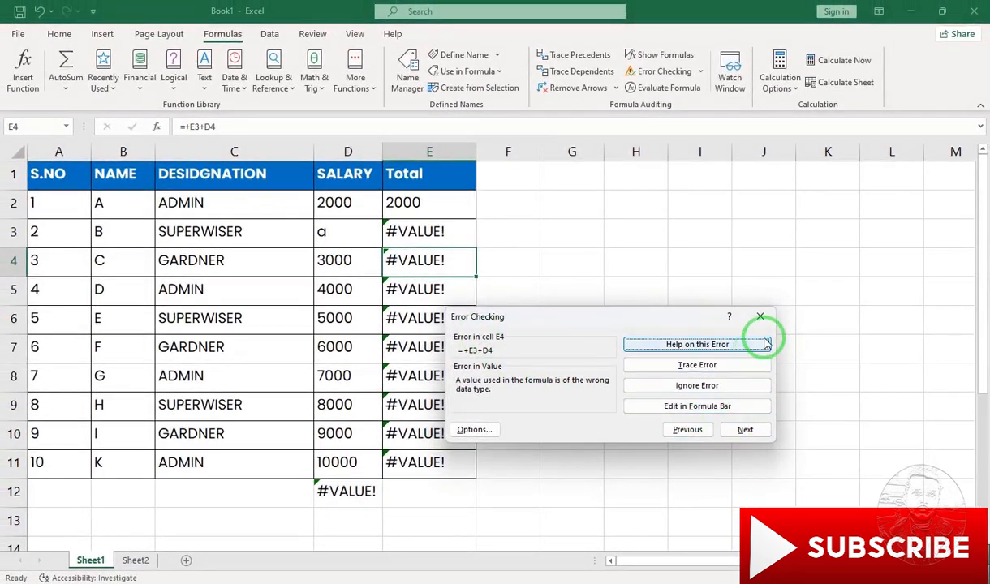
pyautogui.click(761, 316)
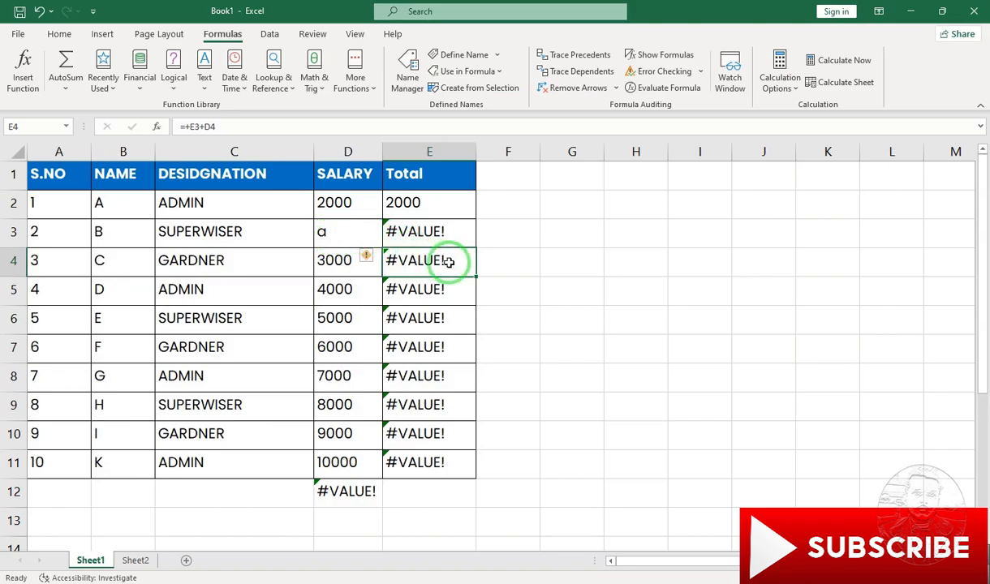
# - Trace the error in cell E4 to its source and remove the tracer arrows
pyautogui.click(702, 73)
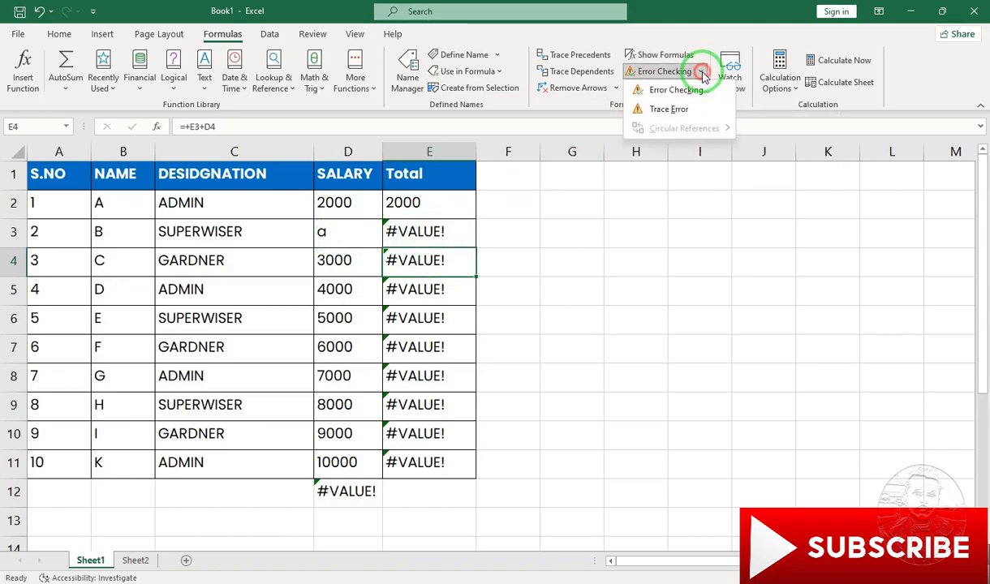
pyautogui.click(658, 112)
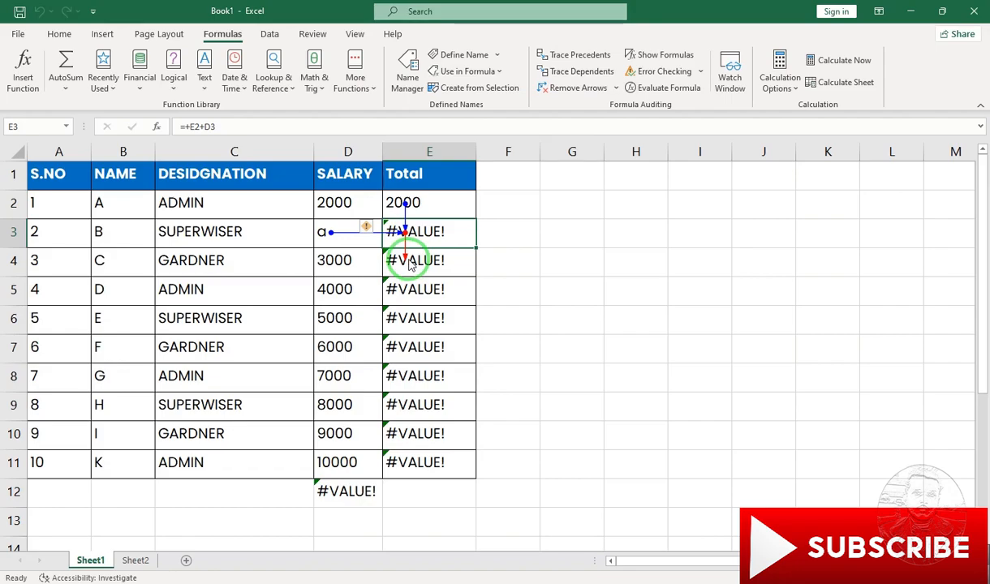
pyautogui.click(556, 89)
# - Replace the text in salary cell D3 with the number 1000
pyautogui.click(327, 228)
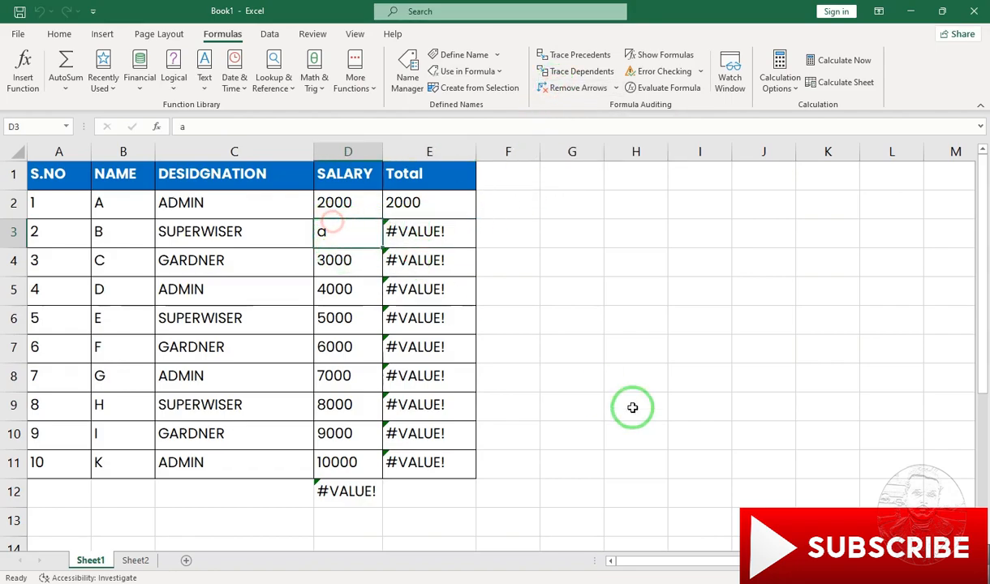
pyautogui.write('1000')
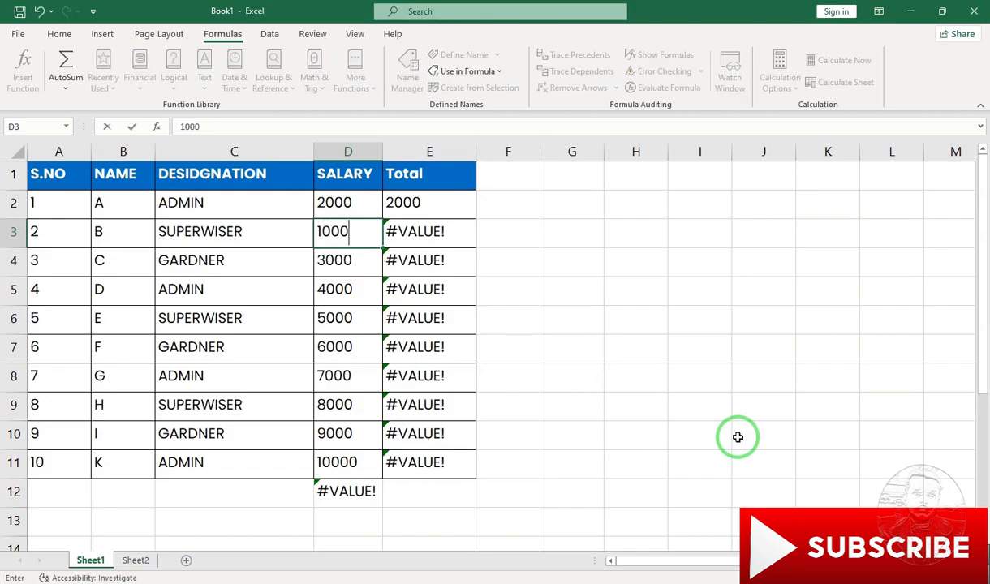
pyautogui.press('Return')
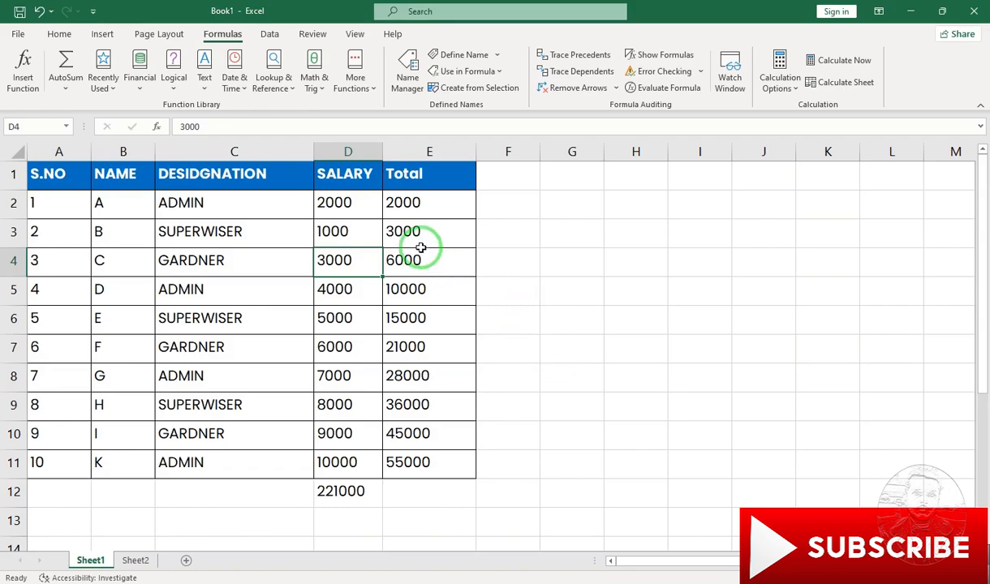
# - Put the text "a" back into salary cell D3
pyautogui.click(357, 236)
pyautogui.write('a')
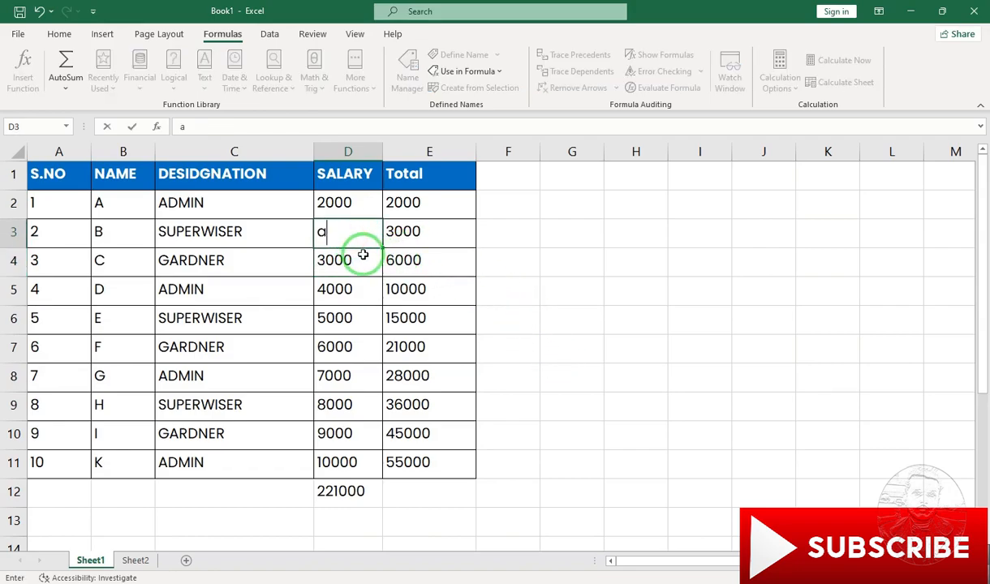
pyautogui.press('Return')
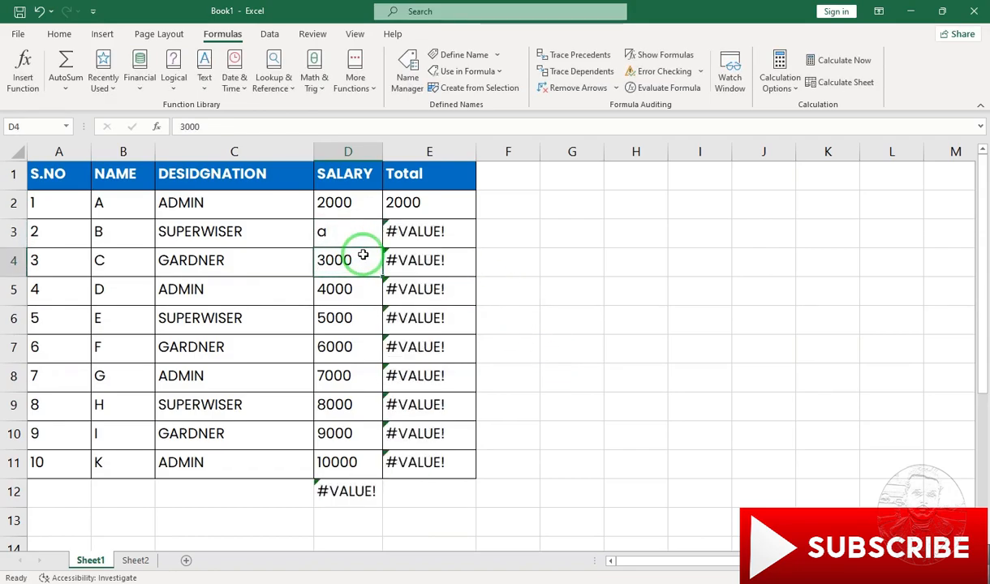
# - View cell D4 in the Evaluate Formula dialog and close it
pyautogui.click(665, 92)
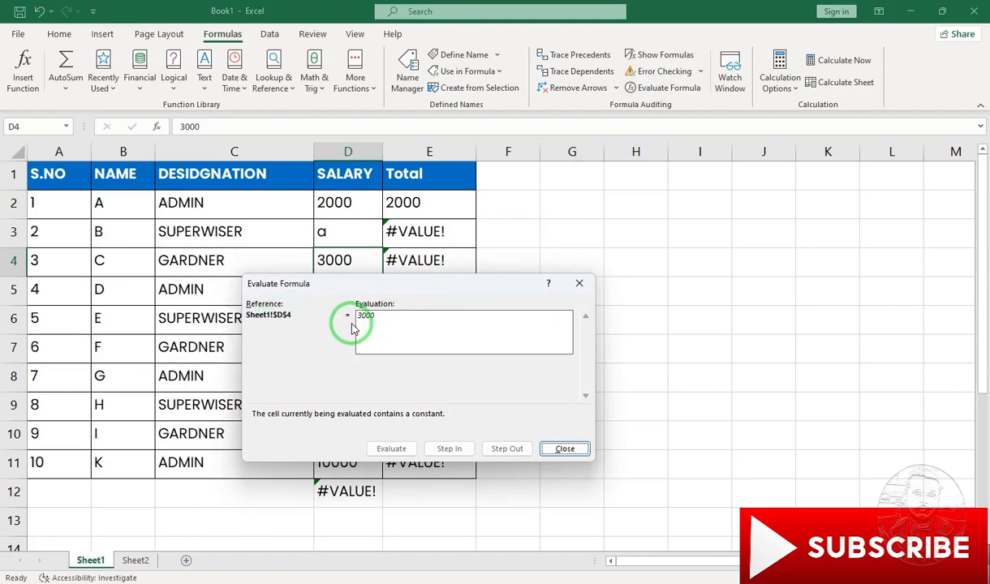
pyautogui.moveTo(371, 281); pyautogui.dragTo(370, 294)
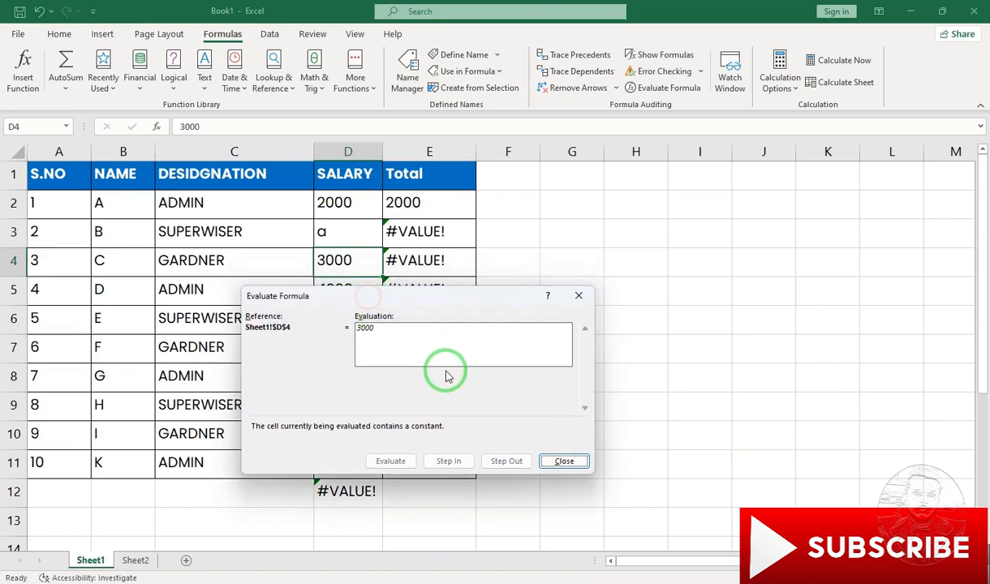
pyautogui.click(564, 461)
# - Evaluate the first reference, E2, of the formula in cell E3 with Evaluate Formula, and close the dialog
pyautogui.click(410, 230)
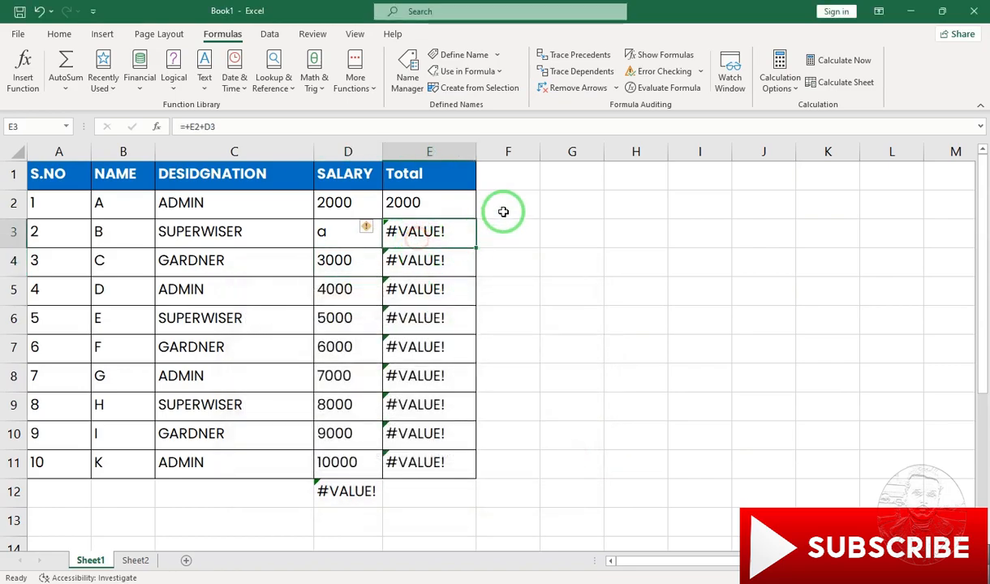
pyautogui.click(641, 87)
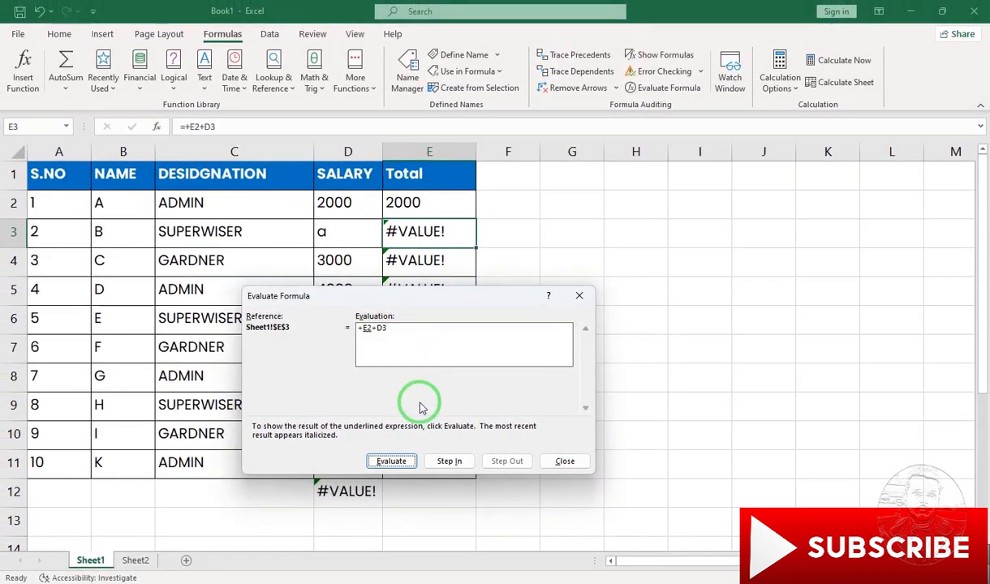
pyautogui.click(392, 462)
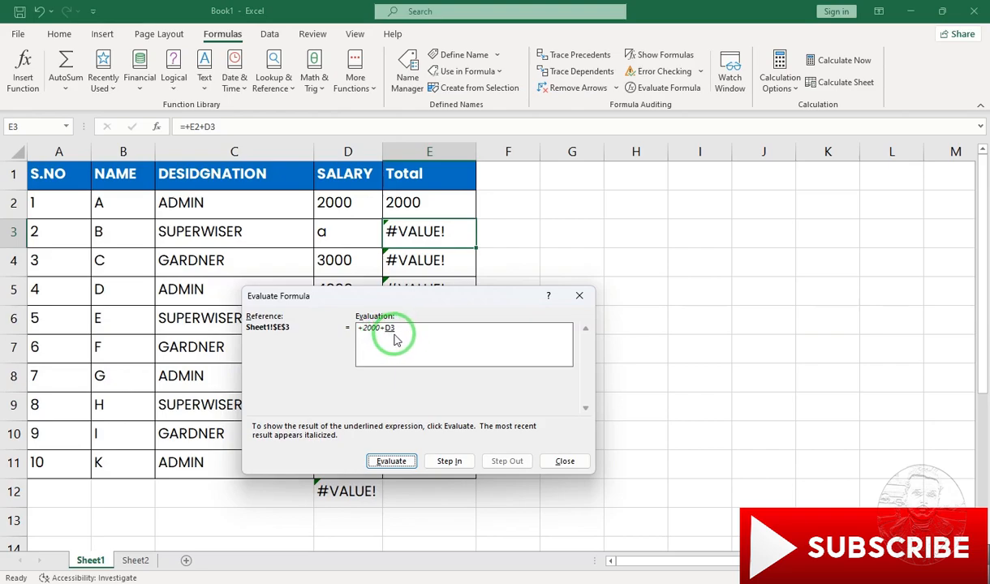
pyautogui.click(564, 462)
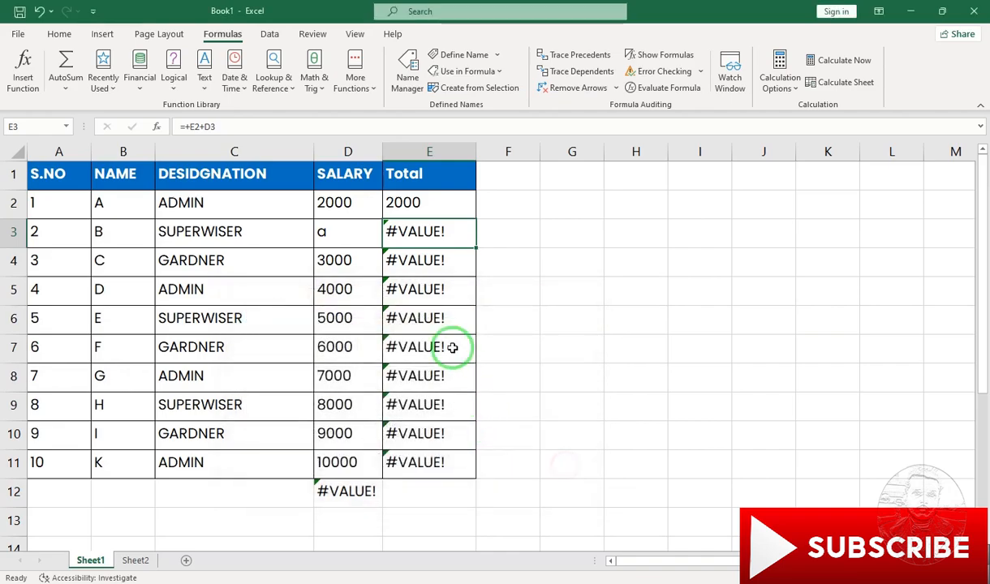
# - Replace the text in salary cell D3 with 1000
pyautogui.click(341, 242)
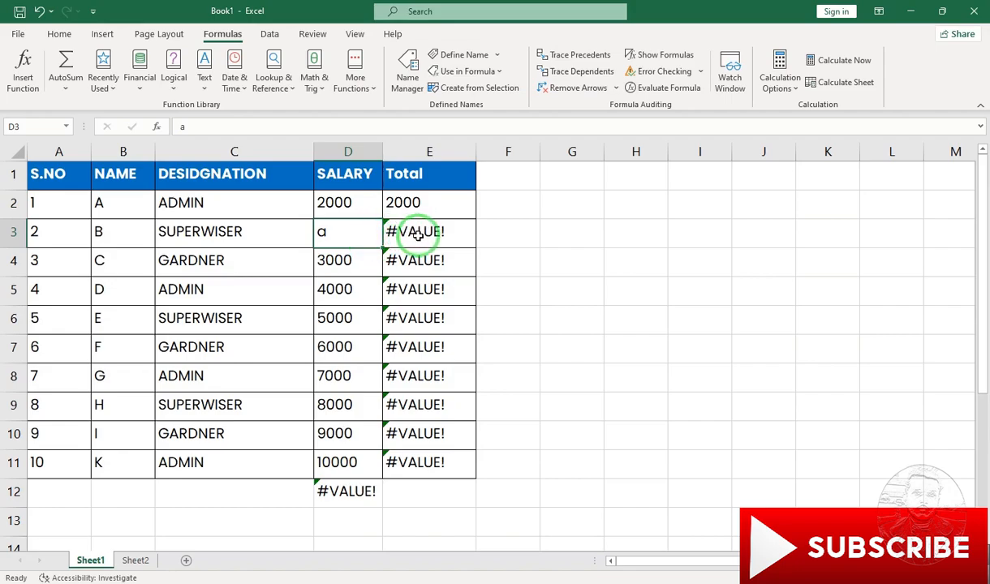
pyautogui.write('1000')
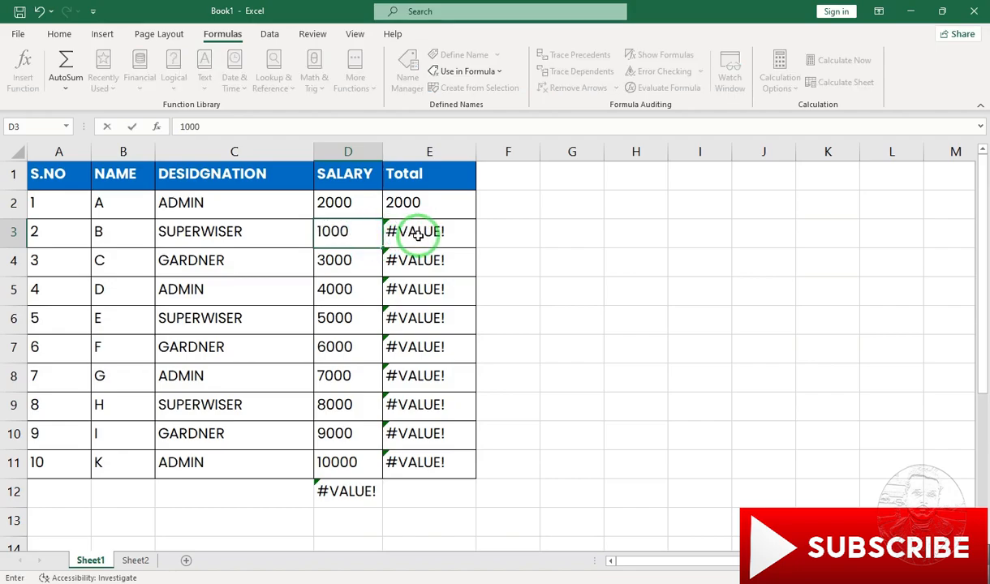
pyautogui.press('Return')
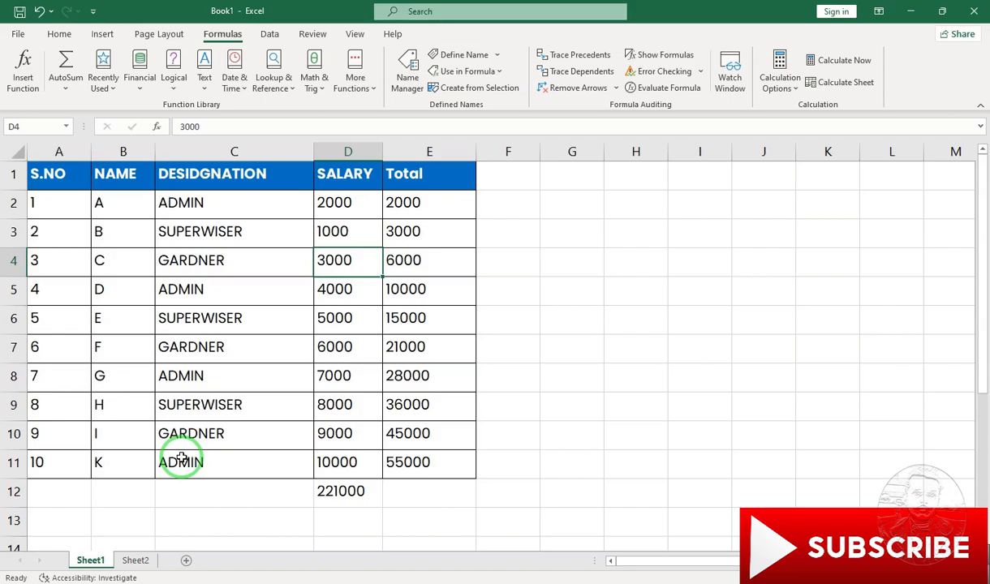
# - Dock the Watch Window above the formula bar and add a watch on the sum cell D12 of Sheet1
pyautogui.click(331, 491)
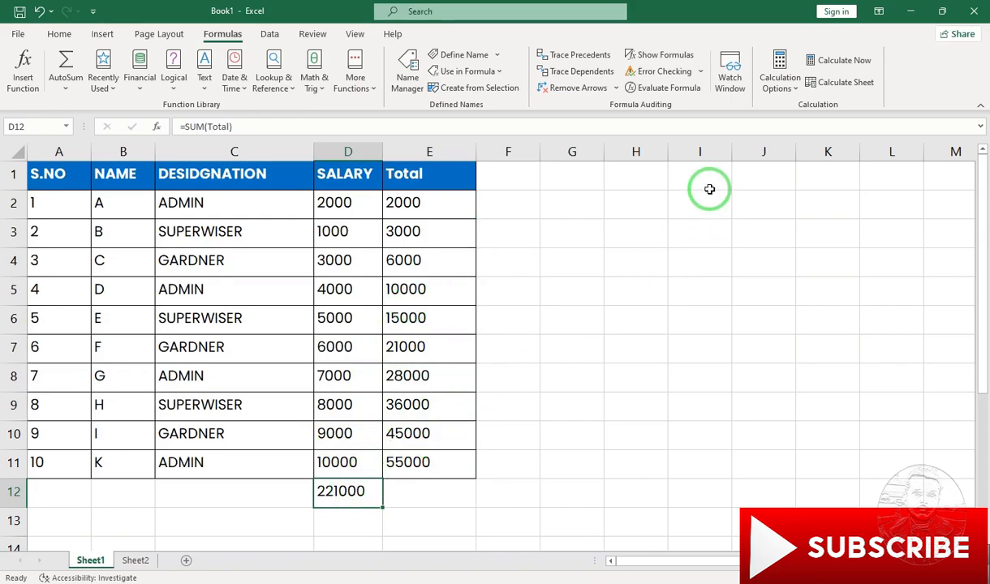
pyautogui.click(733, 77)
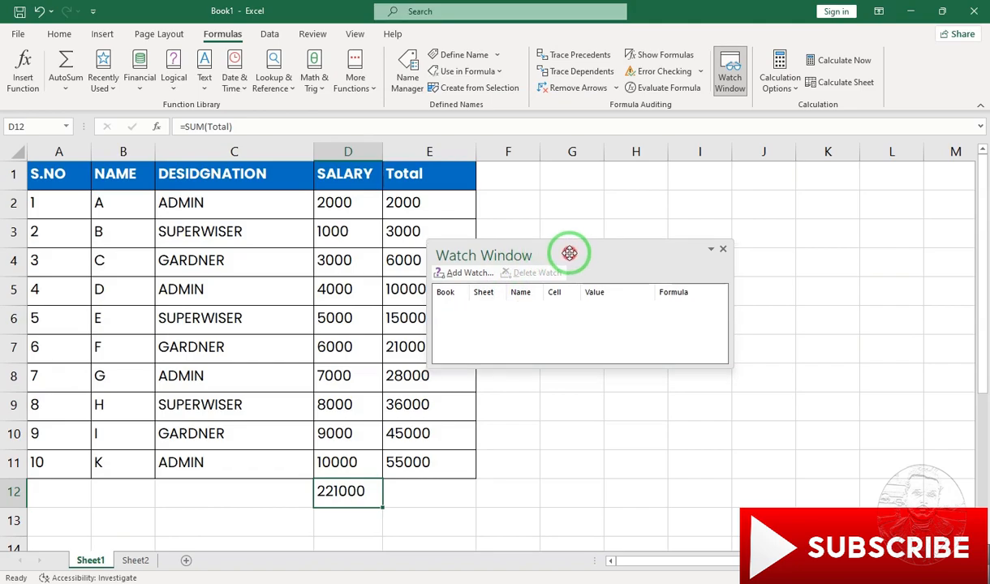
pyautogui.moveTo(568, 257); pyautogui.dragTo(482, 124)
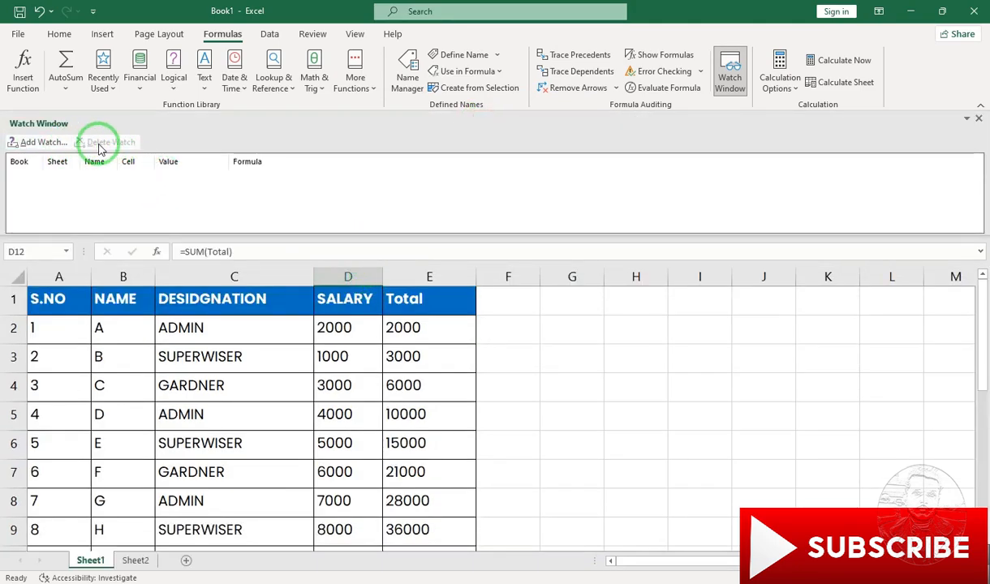
pyautogui.click(981, 117)
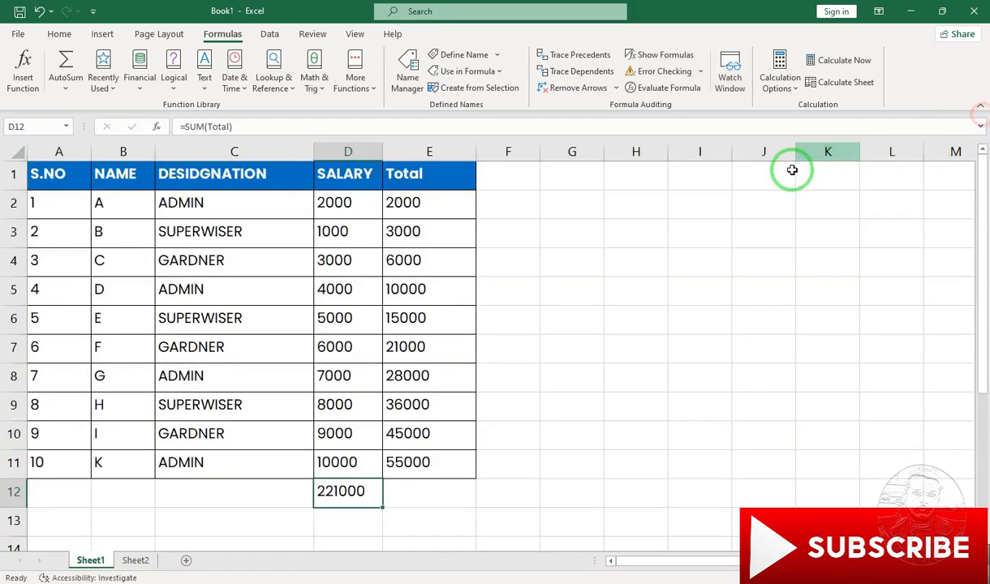
pyautogui.click(733, 75)
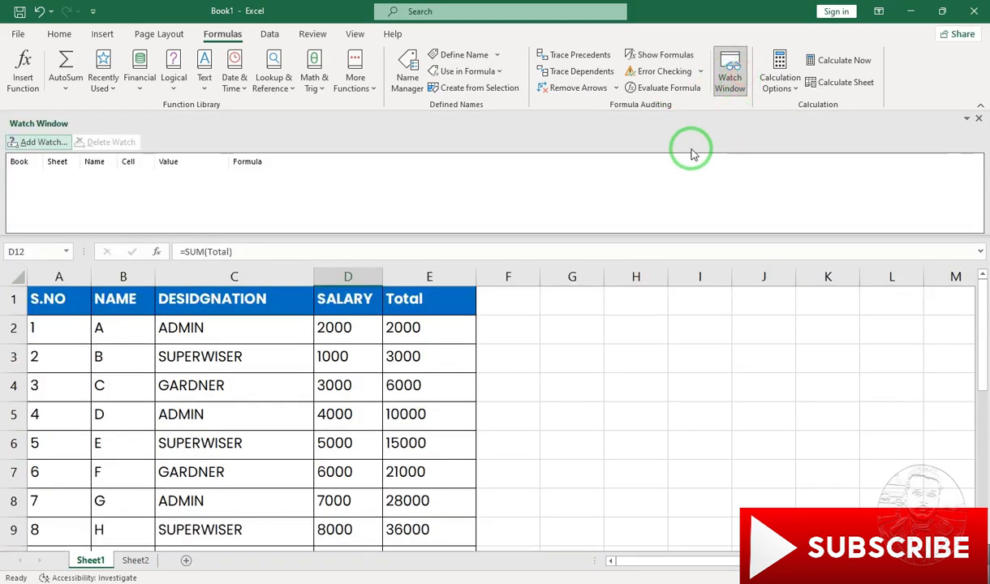
pyautogui.click(35, 145)
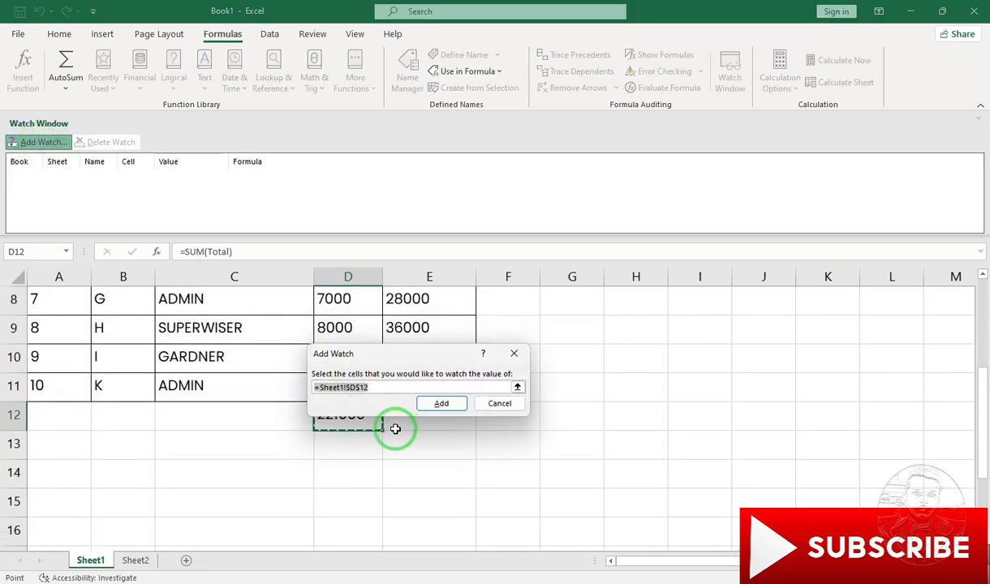
pyautogui.moveTo(397, 347); pyautogui.dragTo(581, 344)
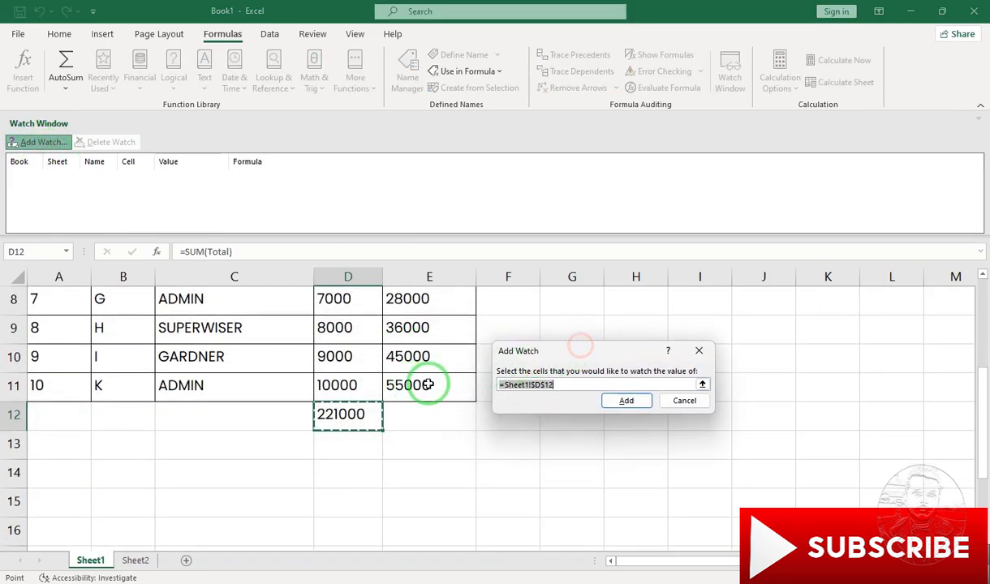
pyautogui.click(572, 387)
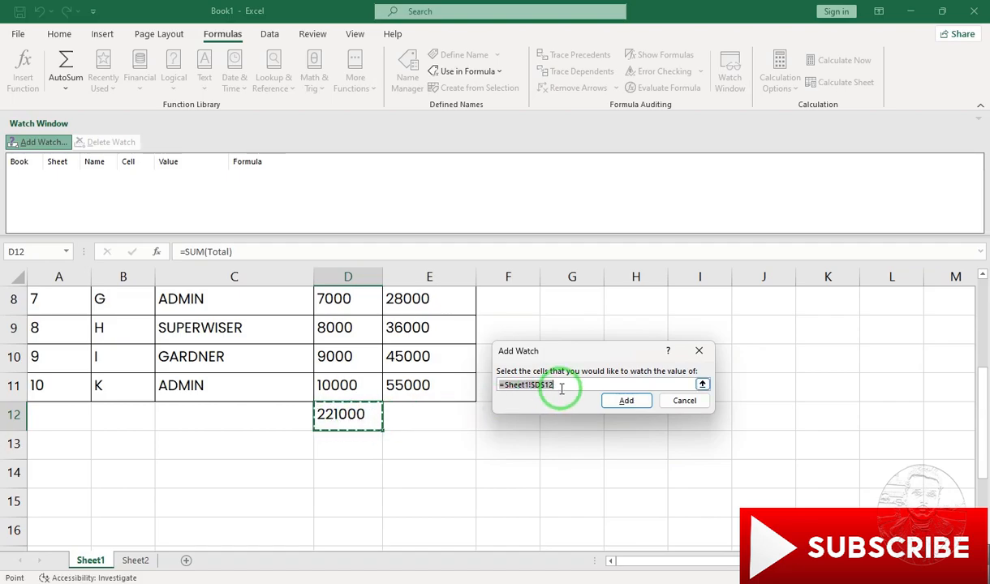
pyautogui.click(633, 401)
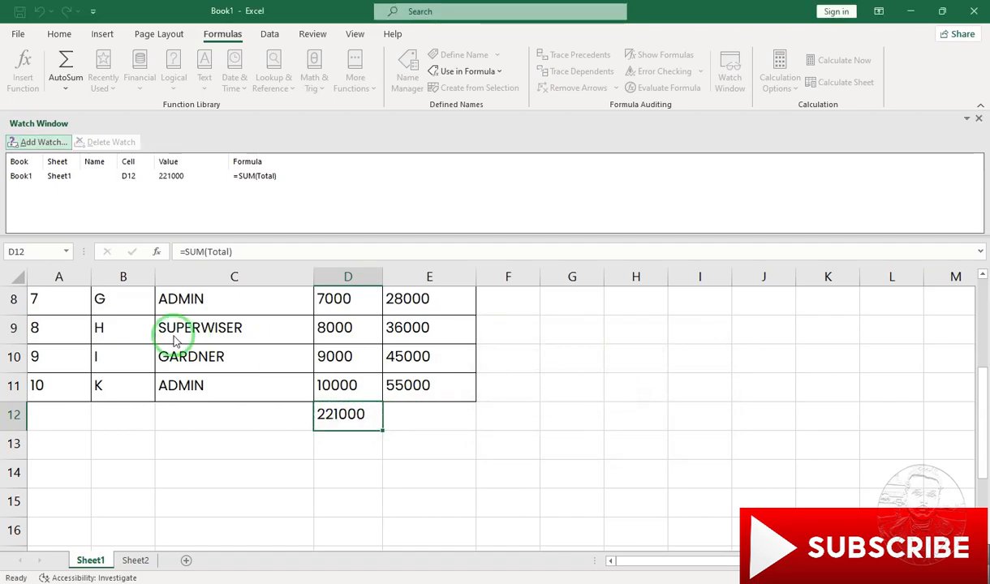
# - Change the salary in cell D9 of Sheet1 to 7000 while the sum cell is being watched
pyautogui.scroll(1, 323, 371)
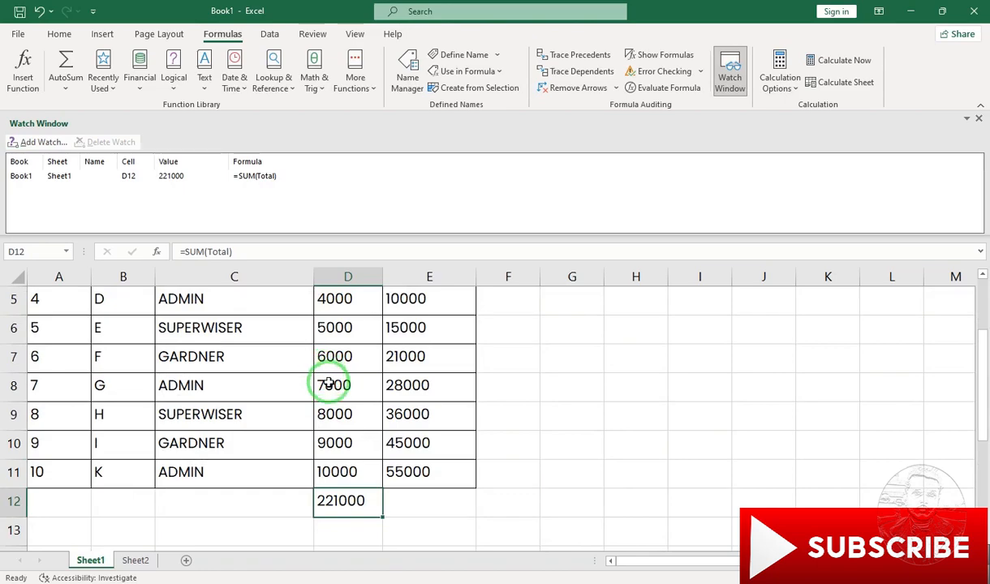
pyautogui.click(331, 415)
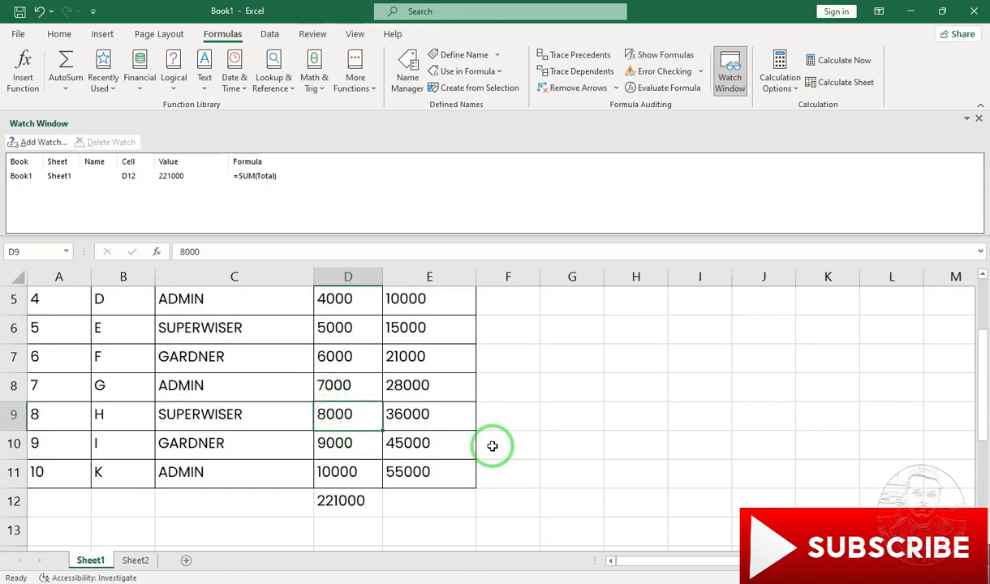
pyautogui.write('70')
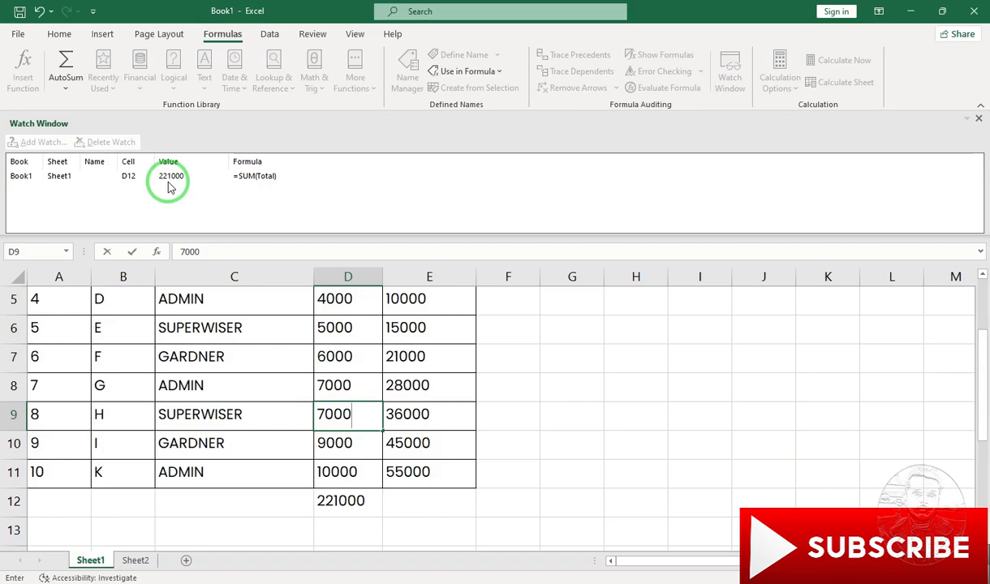
pyautogui.press('Return')
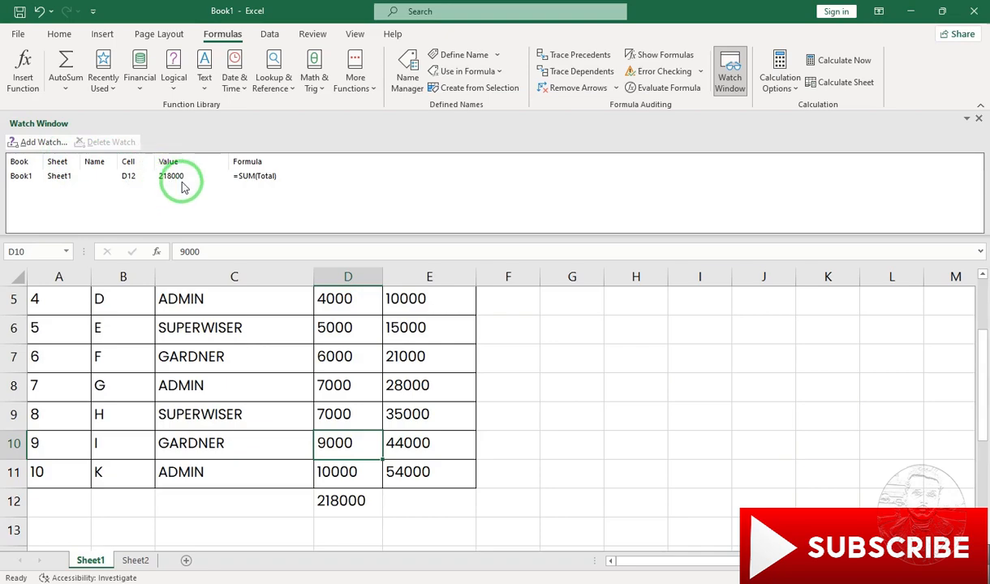
# - Add a second watch on cell E2 of Sheet2
pyautogui.click(40, 143)
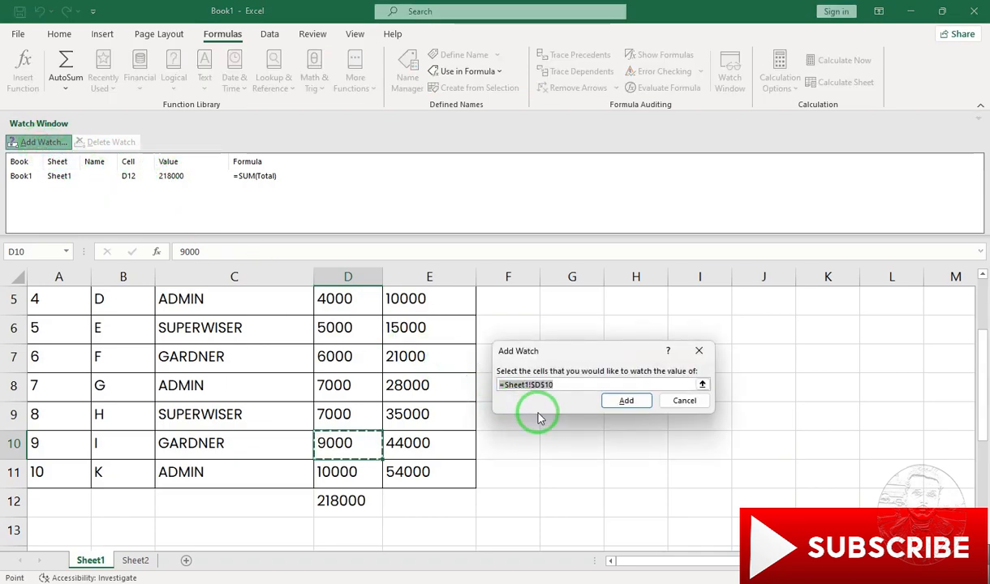
pyautogui.click(137, 561)
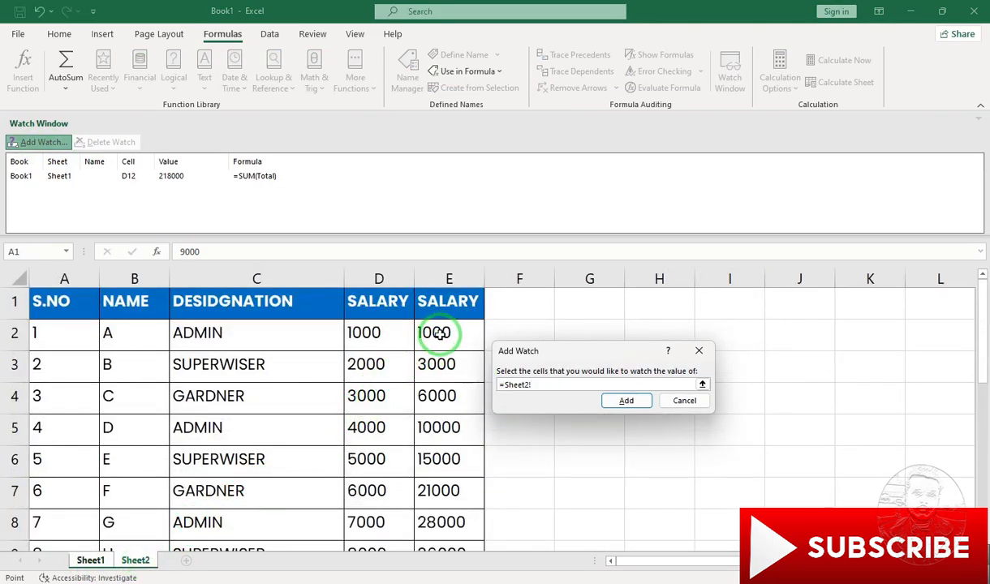
pyautogui.click(439, 334)
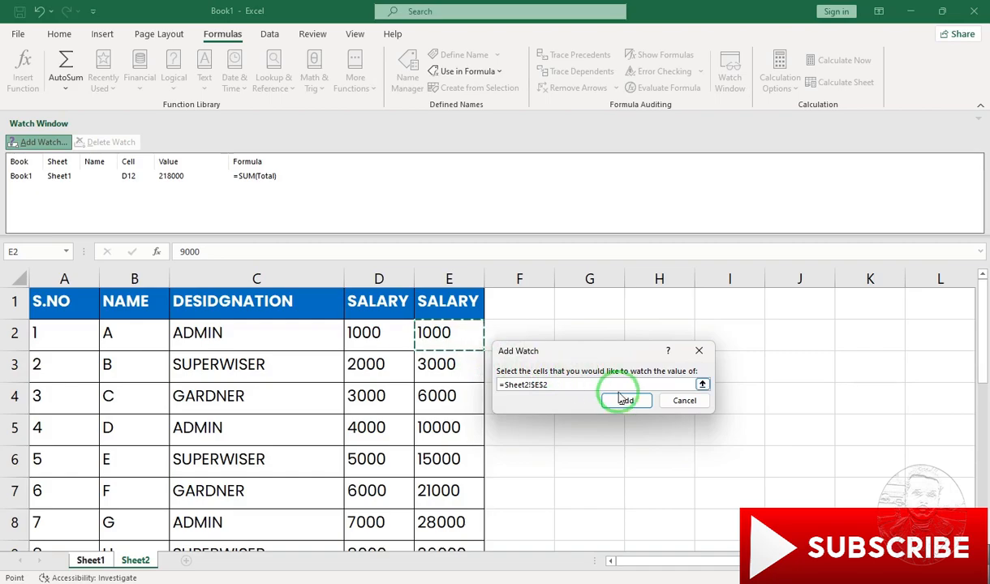
pyautogui.click(630, 401)
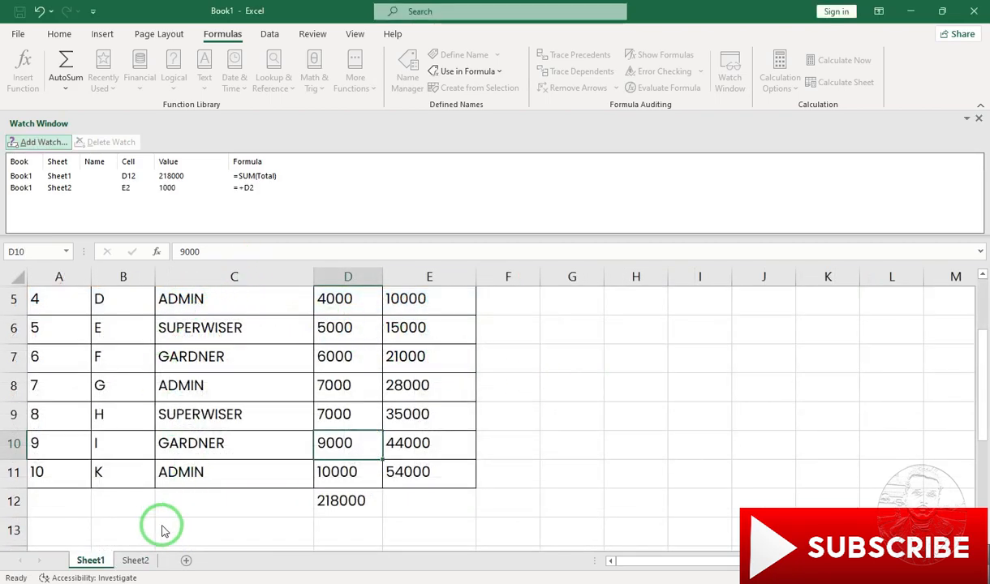
# - Set salary cell D2 on Sheet2 to 2000 and close the Watch Window
pyautogui.click(134, 560)
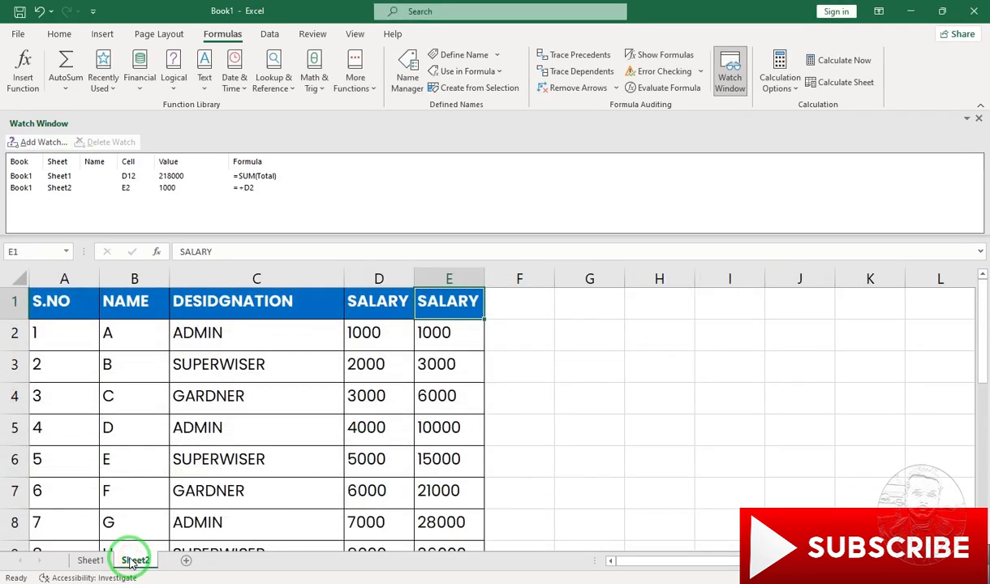
pyautogui.click(370, 333)
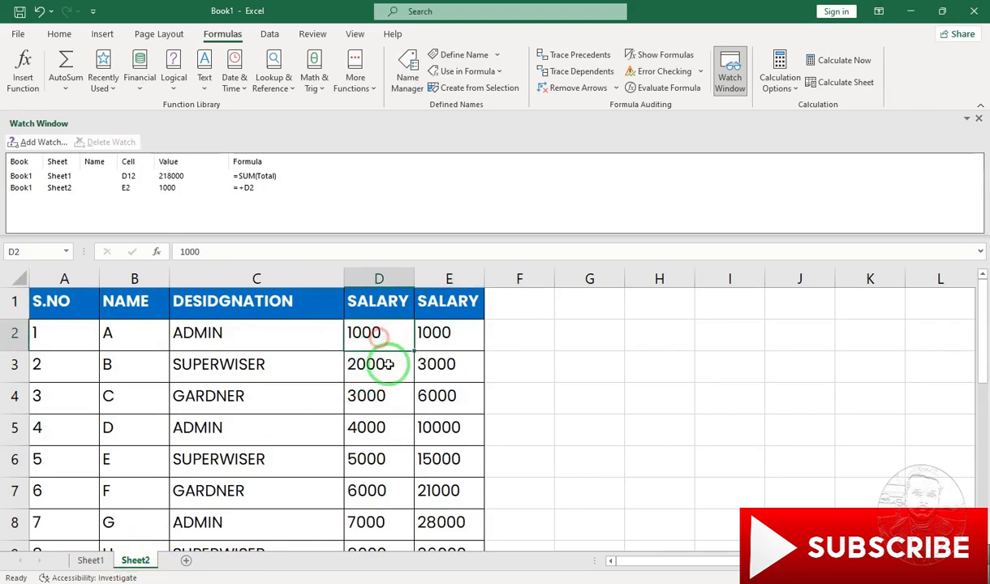
pyautogui.write('200')
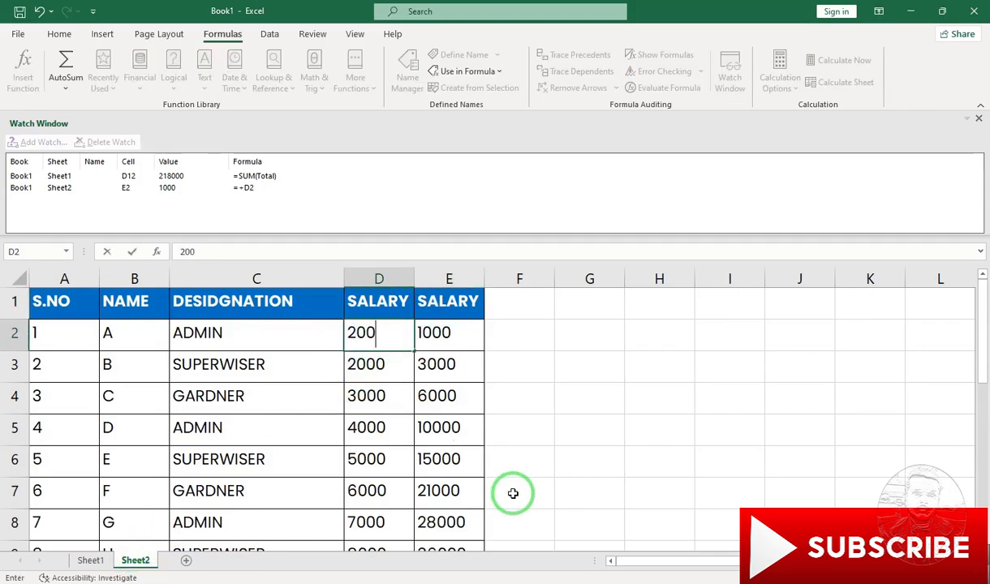
pyautogui.write('0')
pyautogui.press('Return')
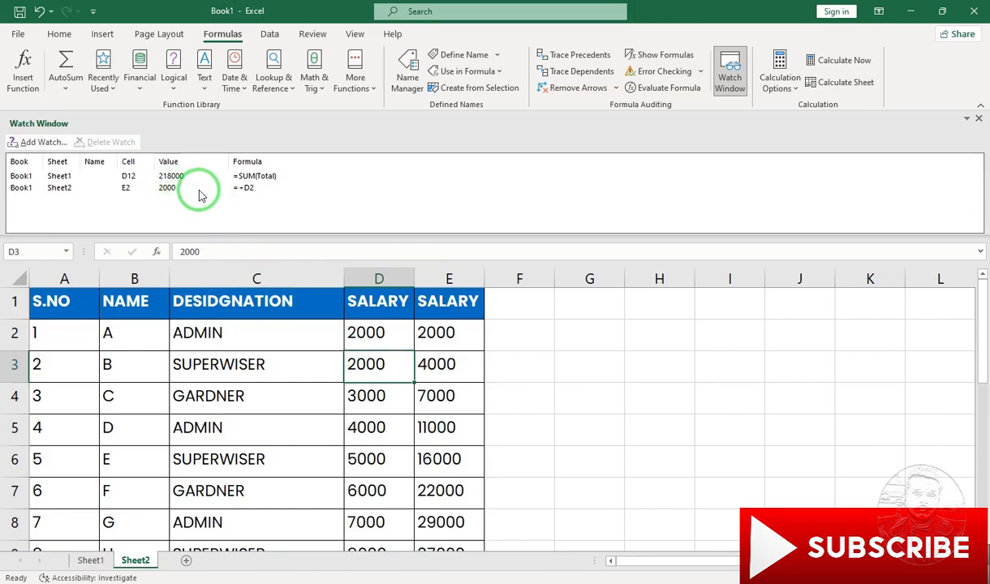
pyautogui.click(978, 119)
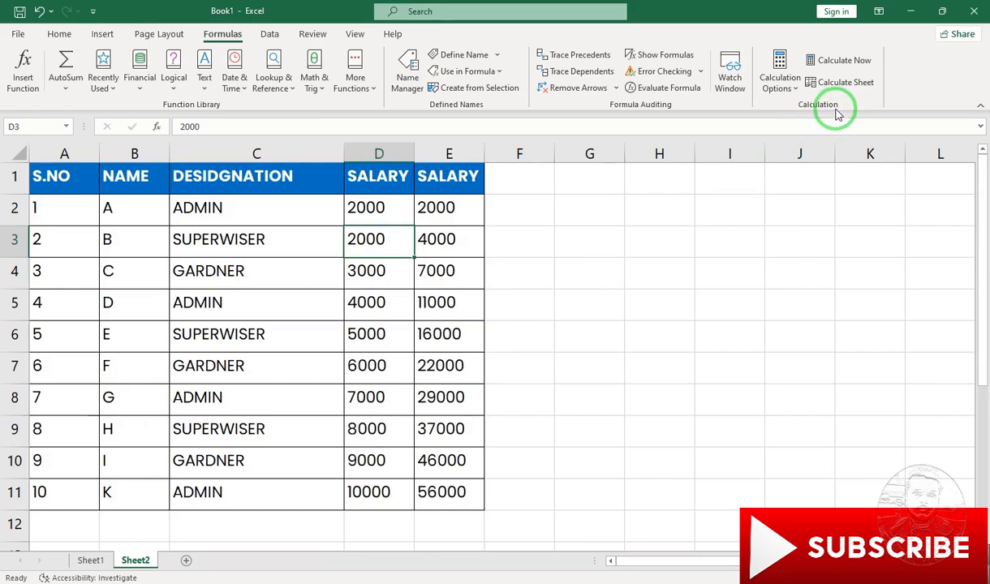
# - View the available calculation options and examine the running totals in E2:E11 on Sheet2
pyautogui.click(795, 87)
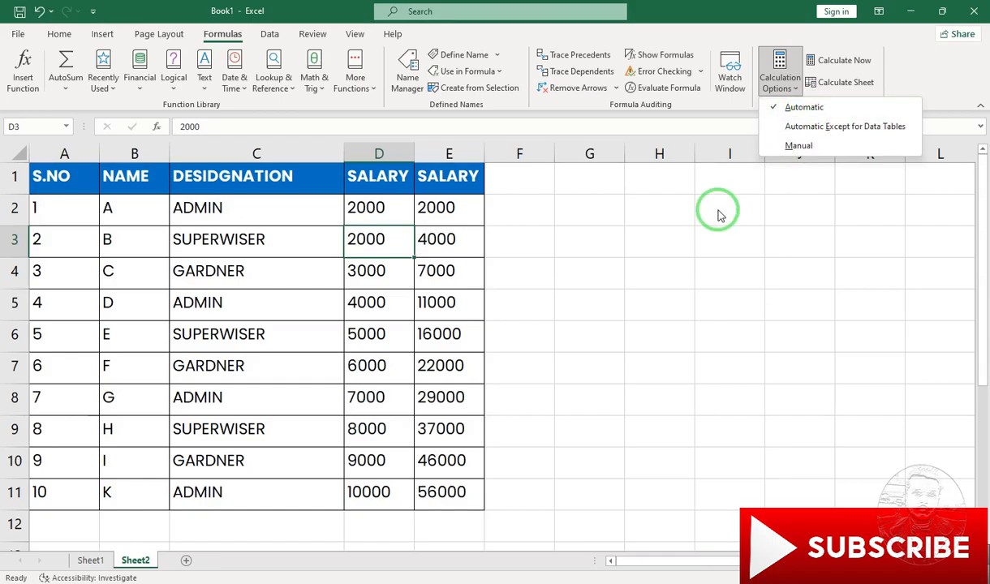
pyautogui.click(649, 268)
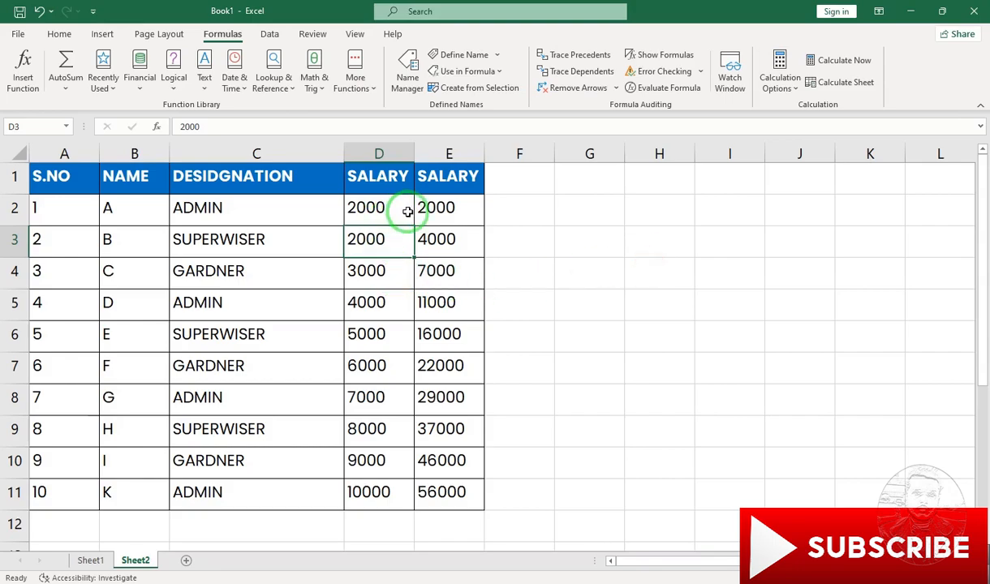
pyautogui.moveTo(449, 207); pyautogui.dragTo(431, 501)
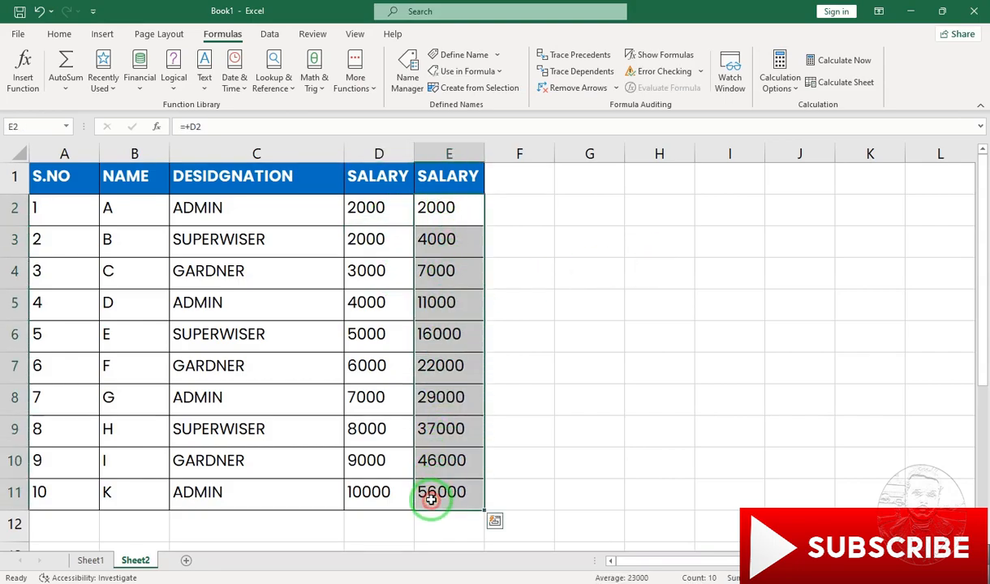
pyautogui.click(459, 265)
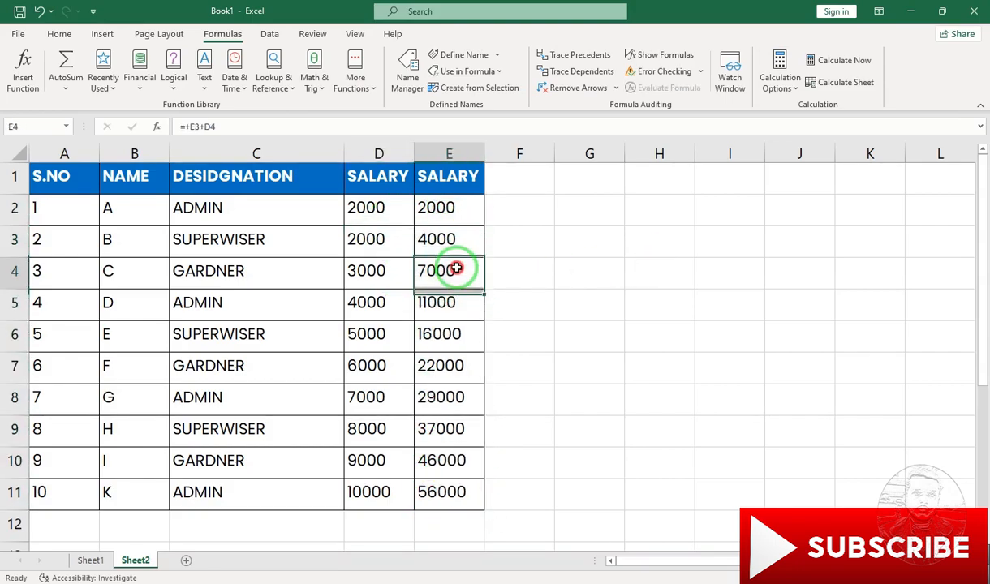
# - Fill the header formatting from E1 into F1, enter "Grand Total" as the heading, and fit column F to its width
pyautogui.click(510, 216)
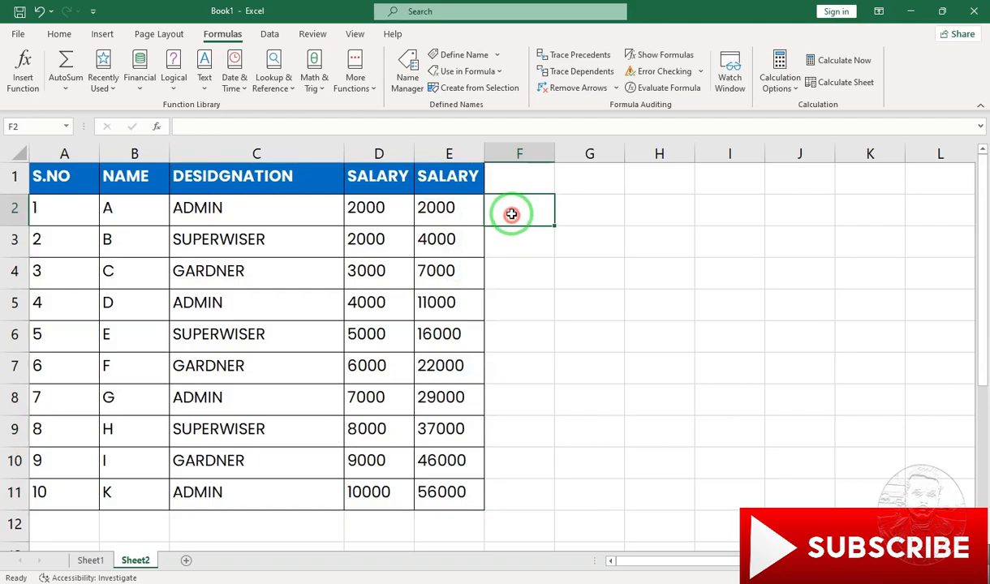
pyautogui.click(569, 184)
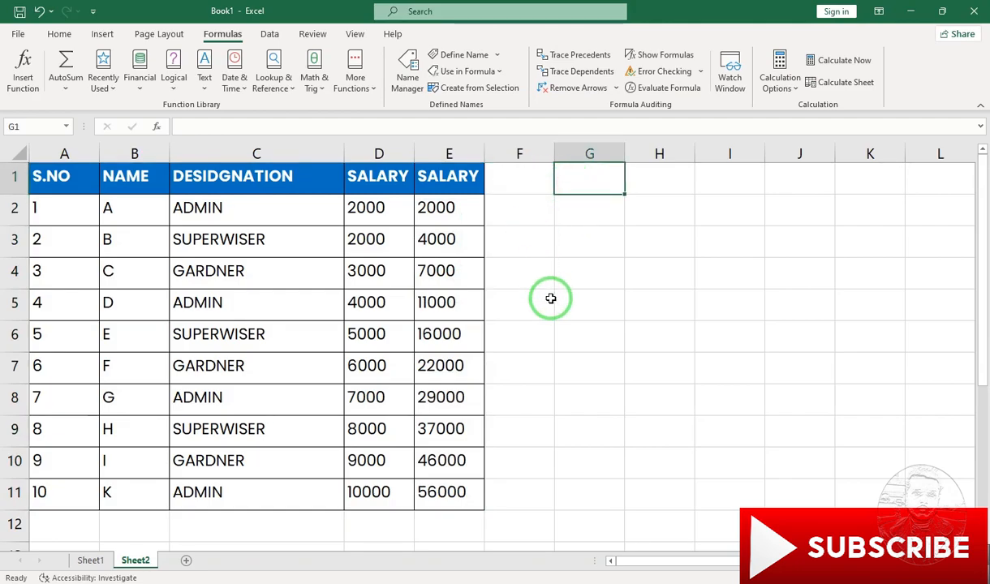
pyautogui.press('Left')
pyautogui.hotkey('ctrl', 'r')
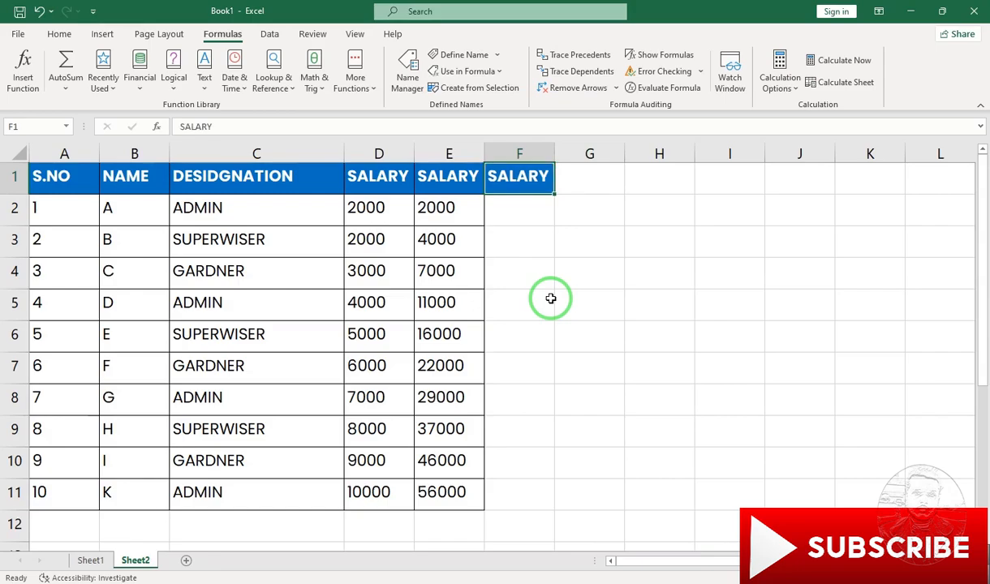
pyautogui.write('Grand')
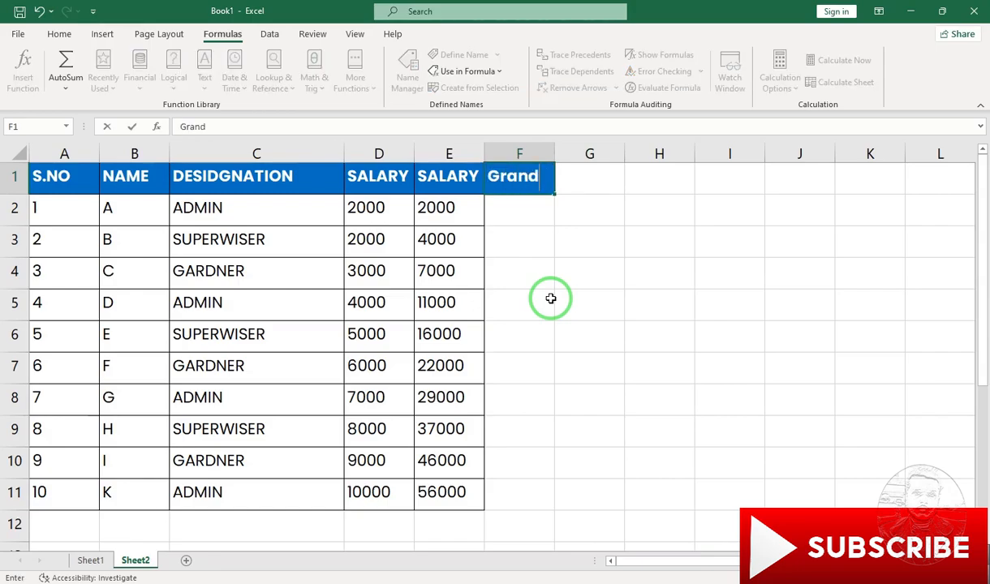
pyautogui.write(' Total')
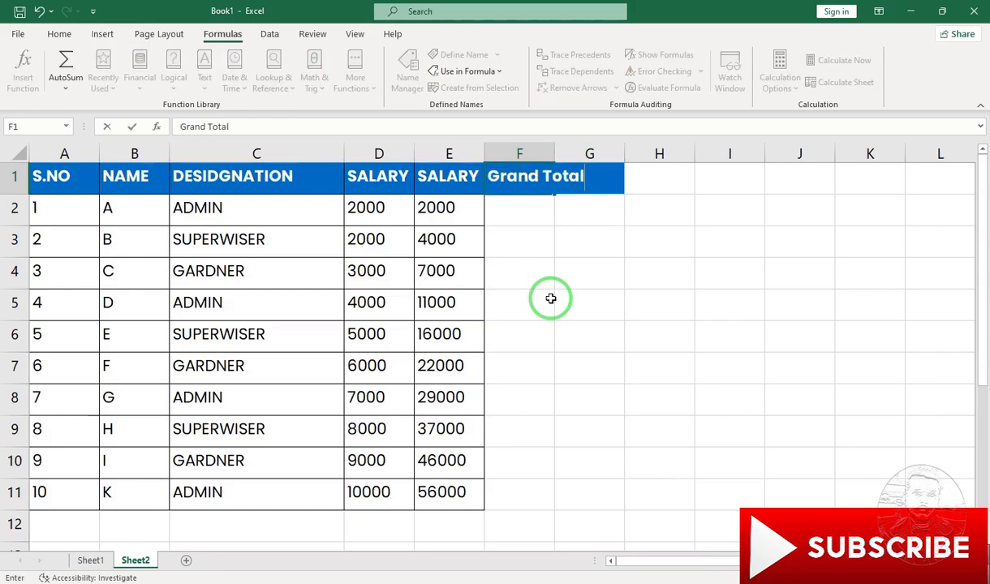
pyautogui.press('Return')
pyautogui.doubleClick(554, 153)
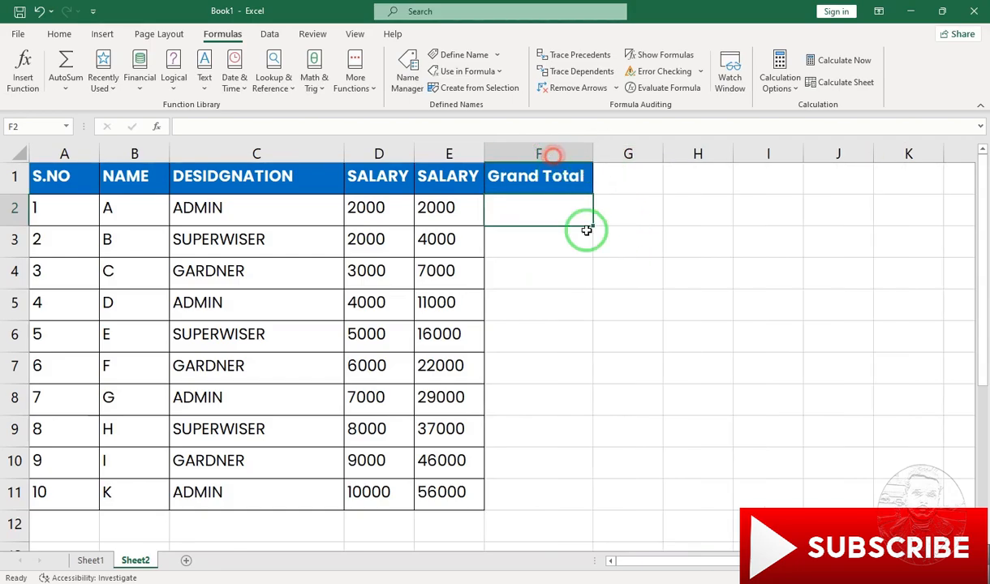
# - Check the available calculation options and enter the formula =SUM(D2:E2) in cell F2 under Grand Total
pyautogui.click(796, 89)
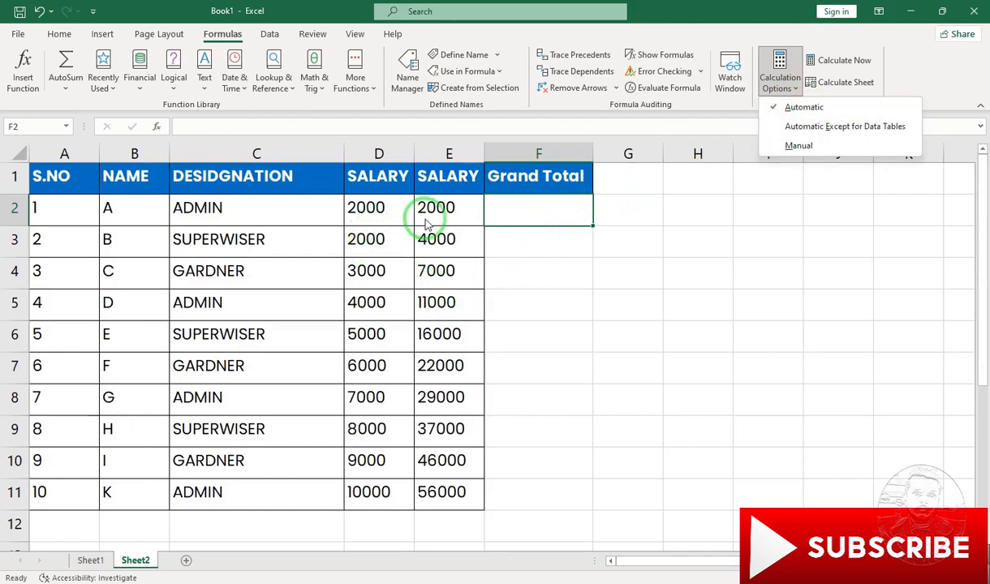
pyautogui.click(530, 221)
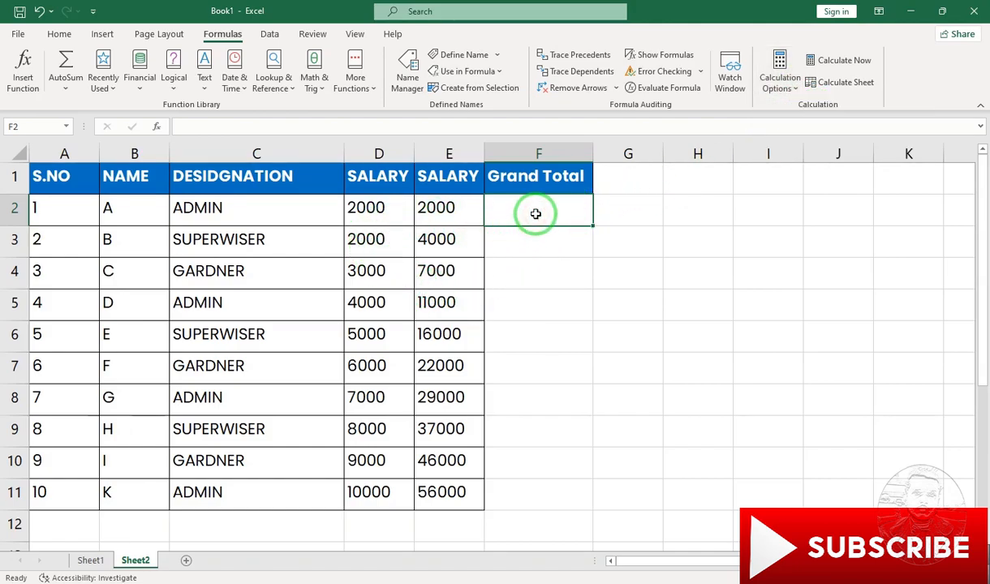
pyautogui.write('=sum')
pyautogui.press('Tab')
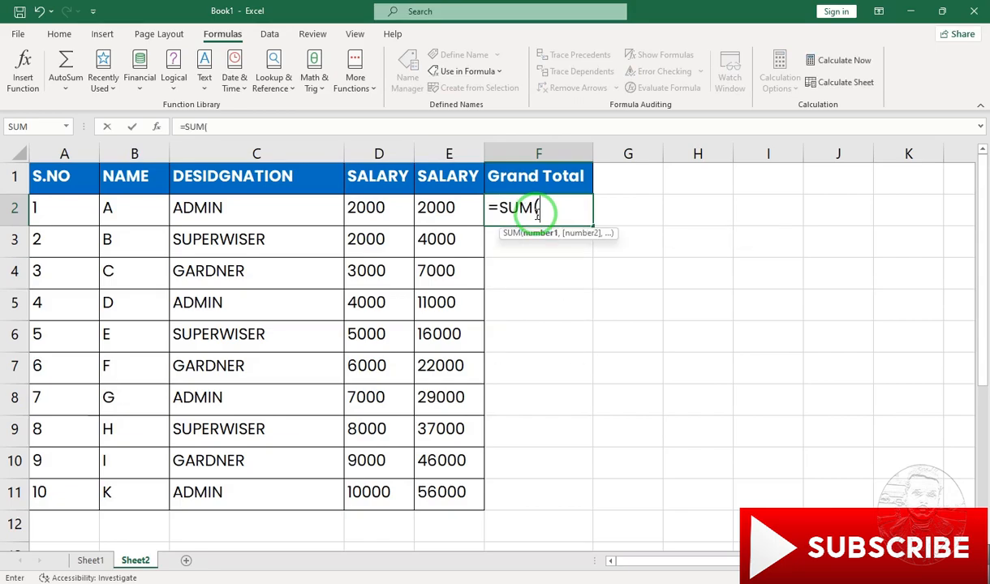
pyautogui.press('Left')
pyautogui.hotkey('shift', 'Left')
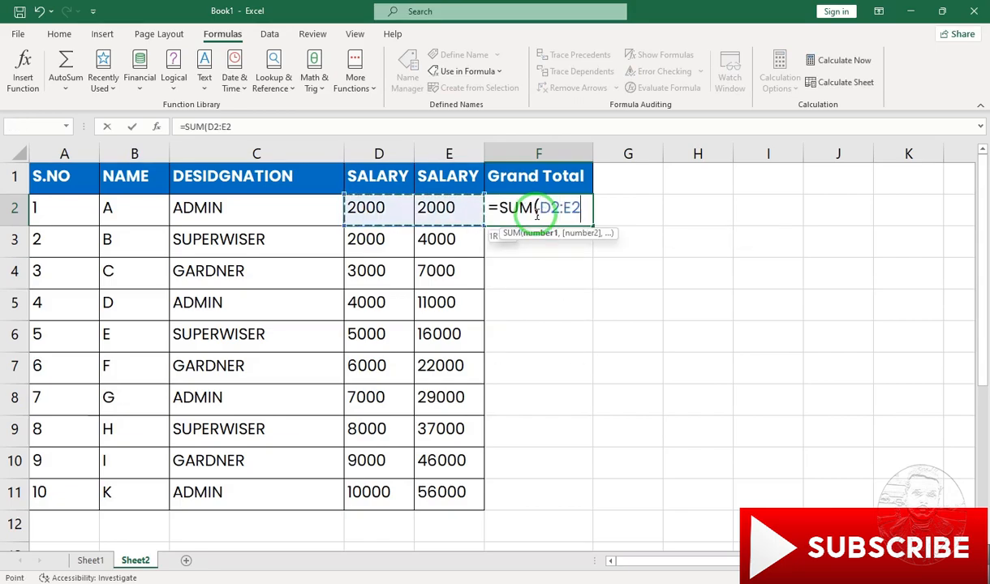
pyautogui.press('Return')
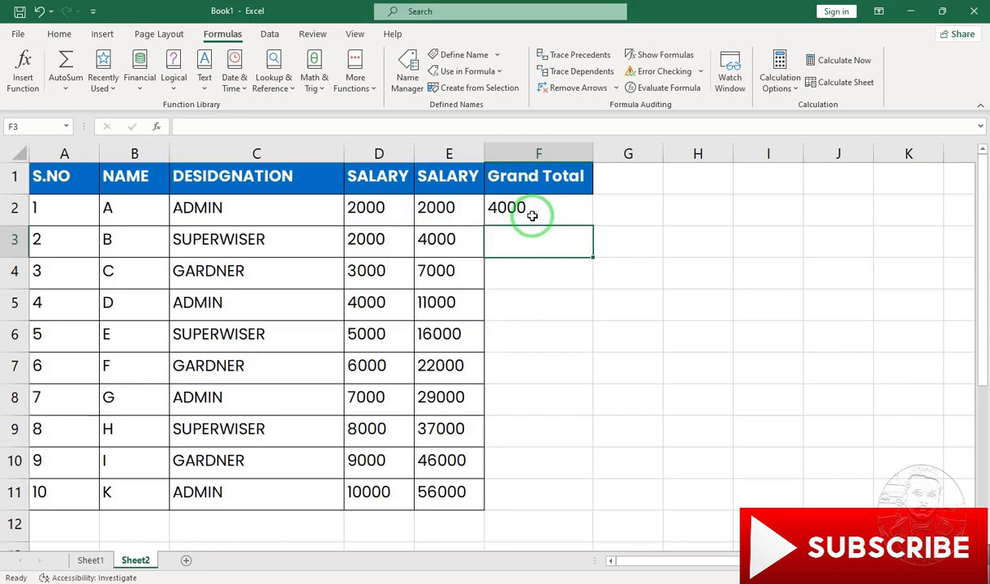
# - Fill the Grand Total formula from F2 down to F11 under automatic calculation and undo the fill
pyautogui.click(545, 215)
pyautogui.doubleClick(595, 227)
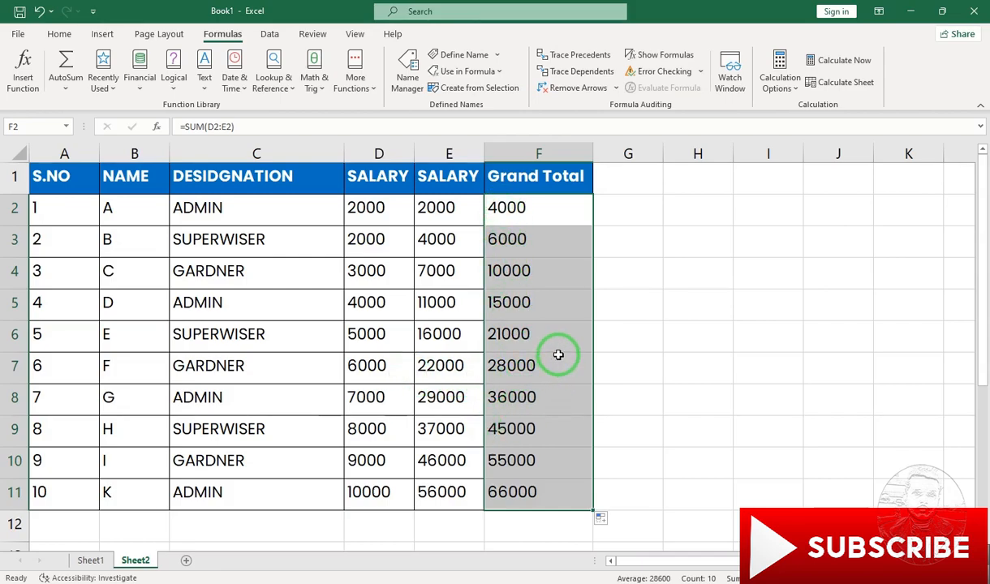
pyautogui.hotkey('ctrl', 'z')
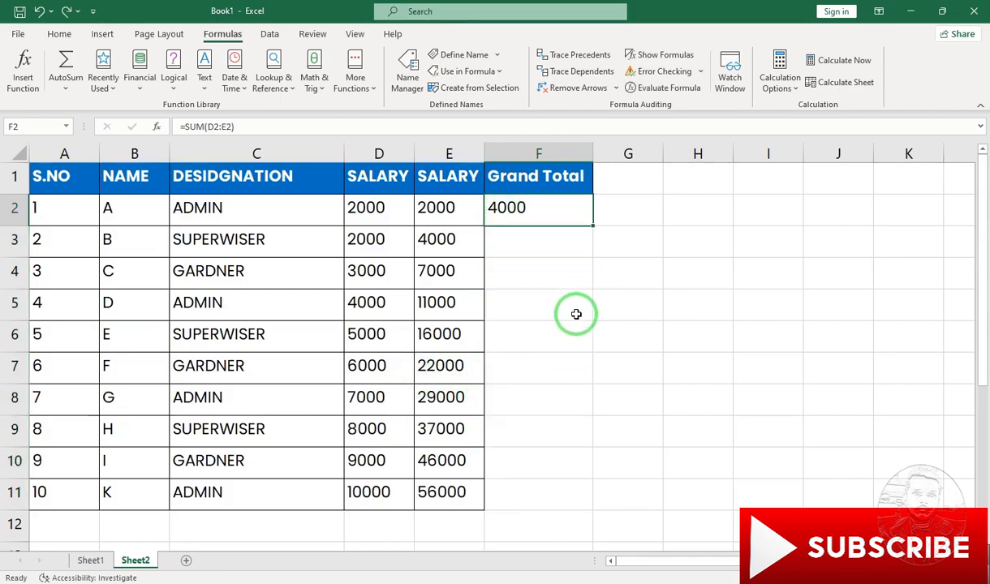
# - Set the workbook's calculation mode to Manual and fill the Grand Total formula from F2 down to F11
pyautogui.click(781, 87)
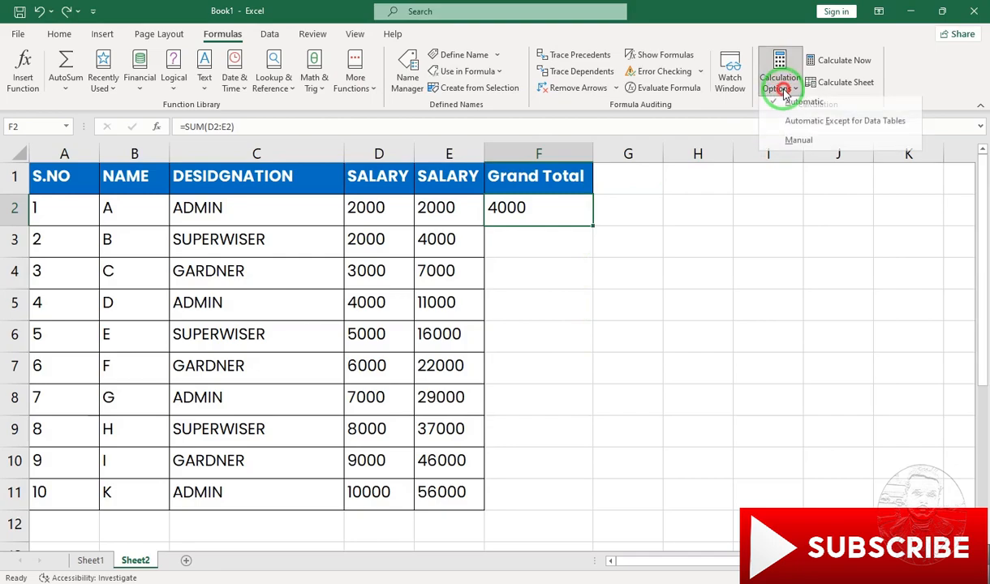
pyautogui.click(796, 149)
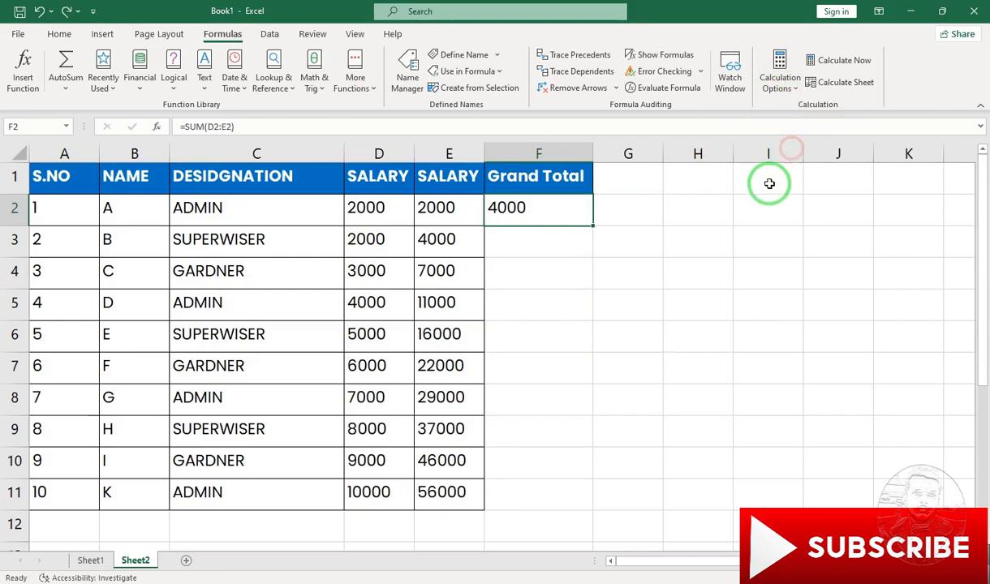
pyautogui.doubleClick(594, 225)
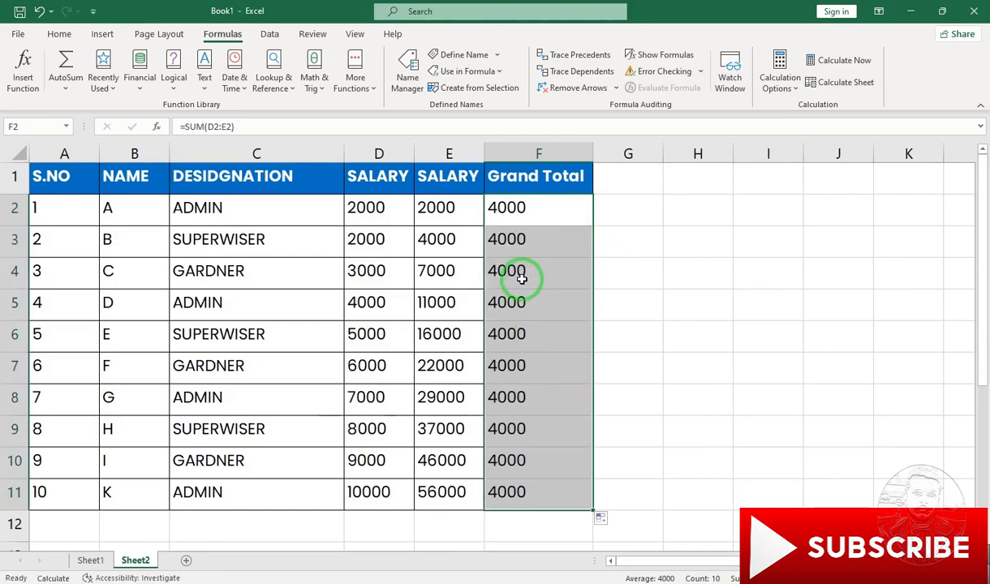
# - Recalculate the workbook with Calculate Now and select the whole salary table A1:F11
pyautogui.click(827, 62)
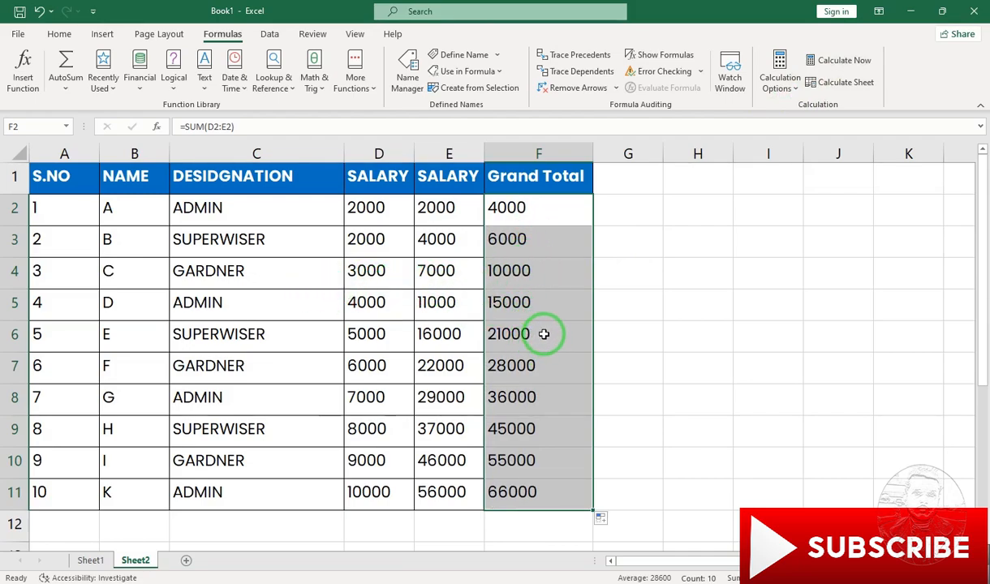
pyautogui.hotkey('ctrl', 'a')
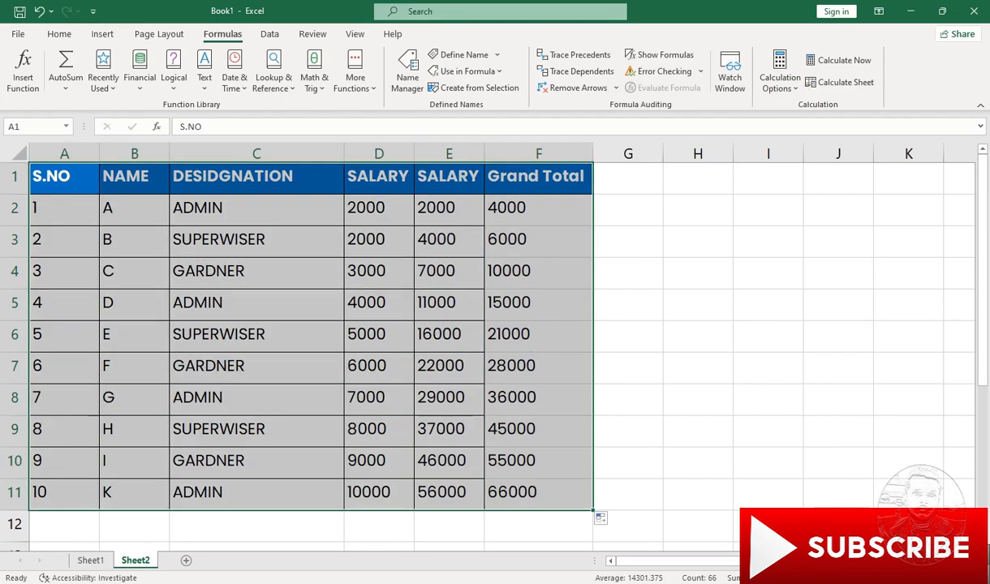